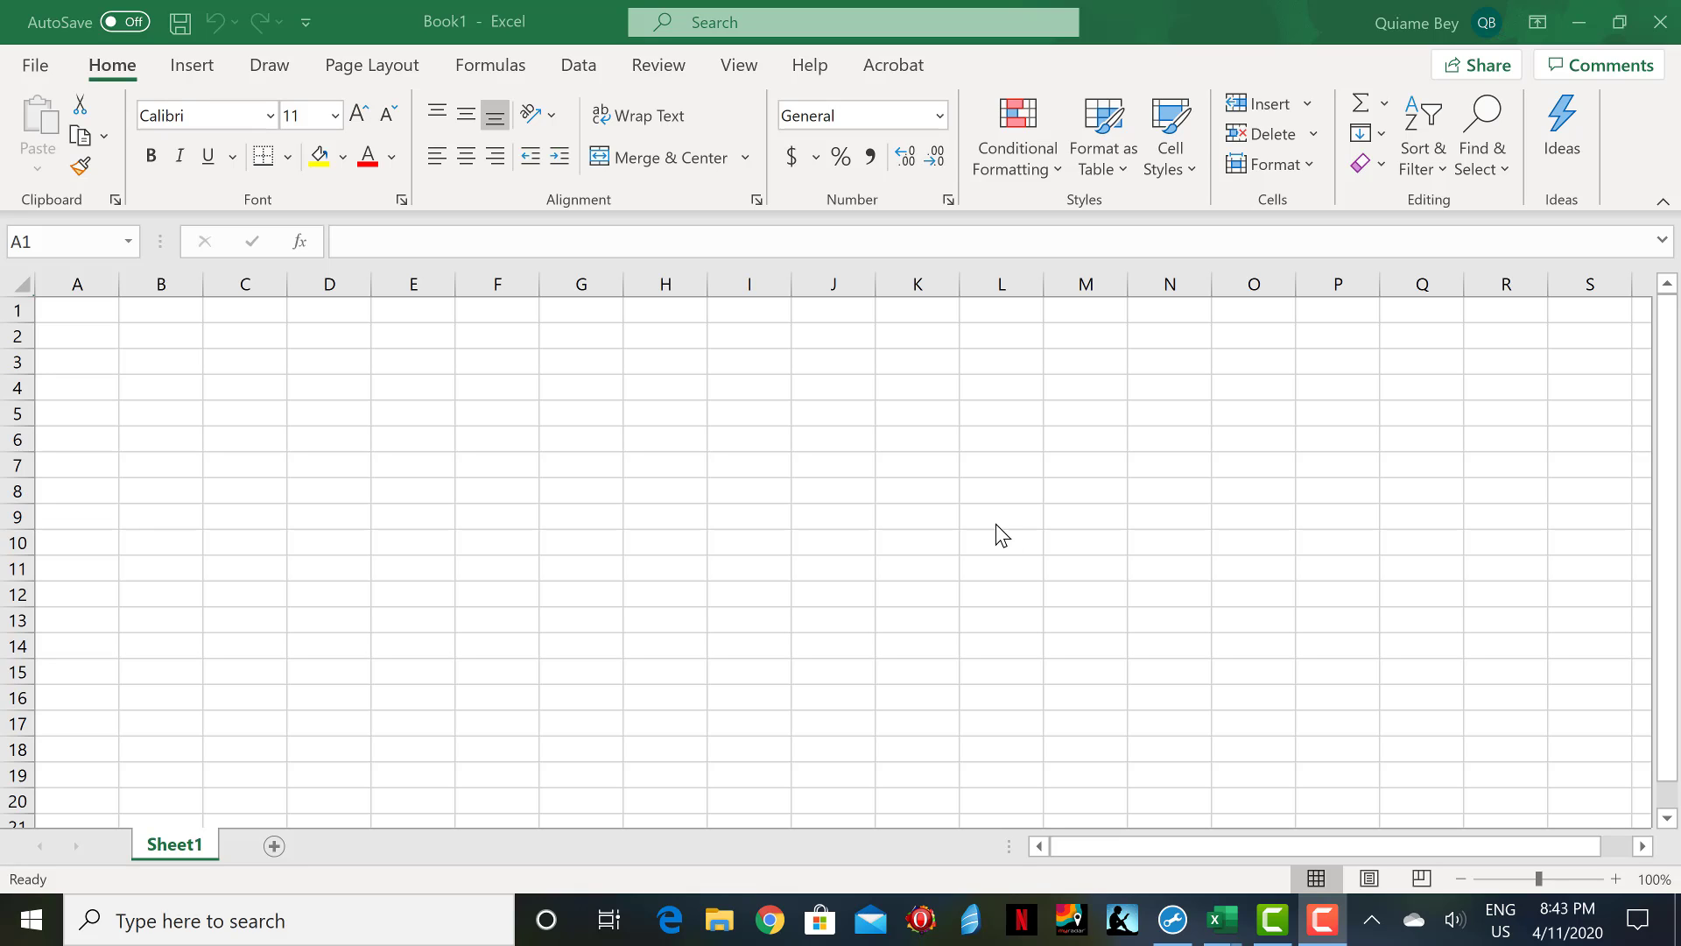
{"action": "left_click", "coordinate": [101, 307]}
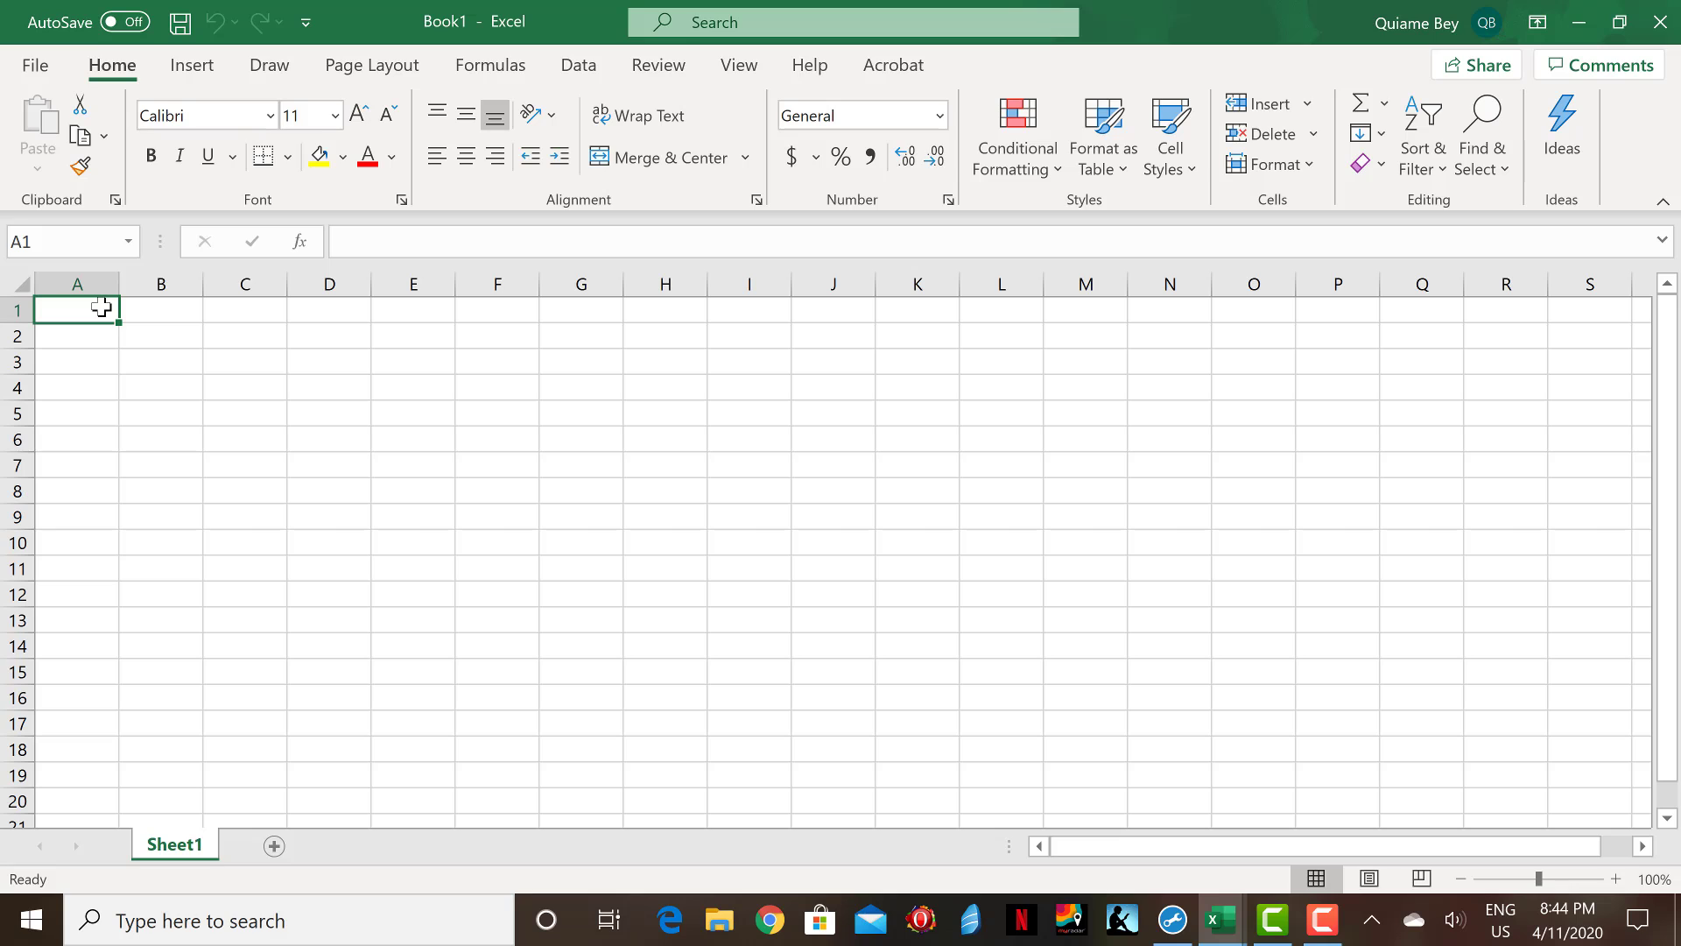
{"action": "left_click", "coordinate": [181, 318]}
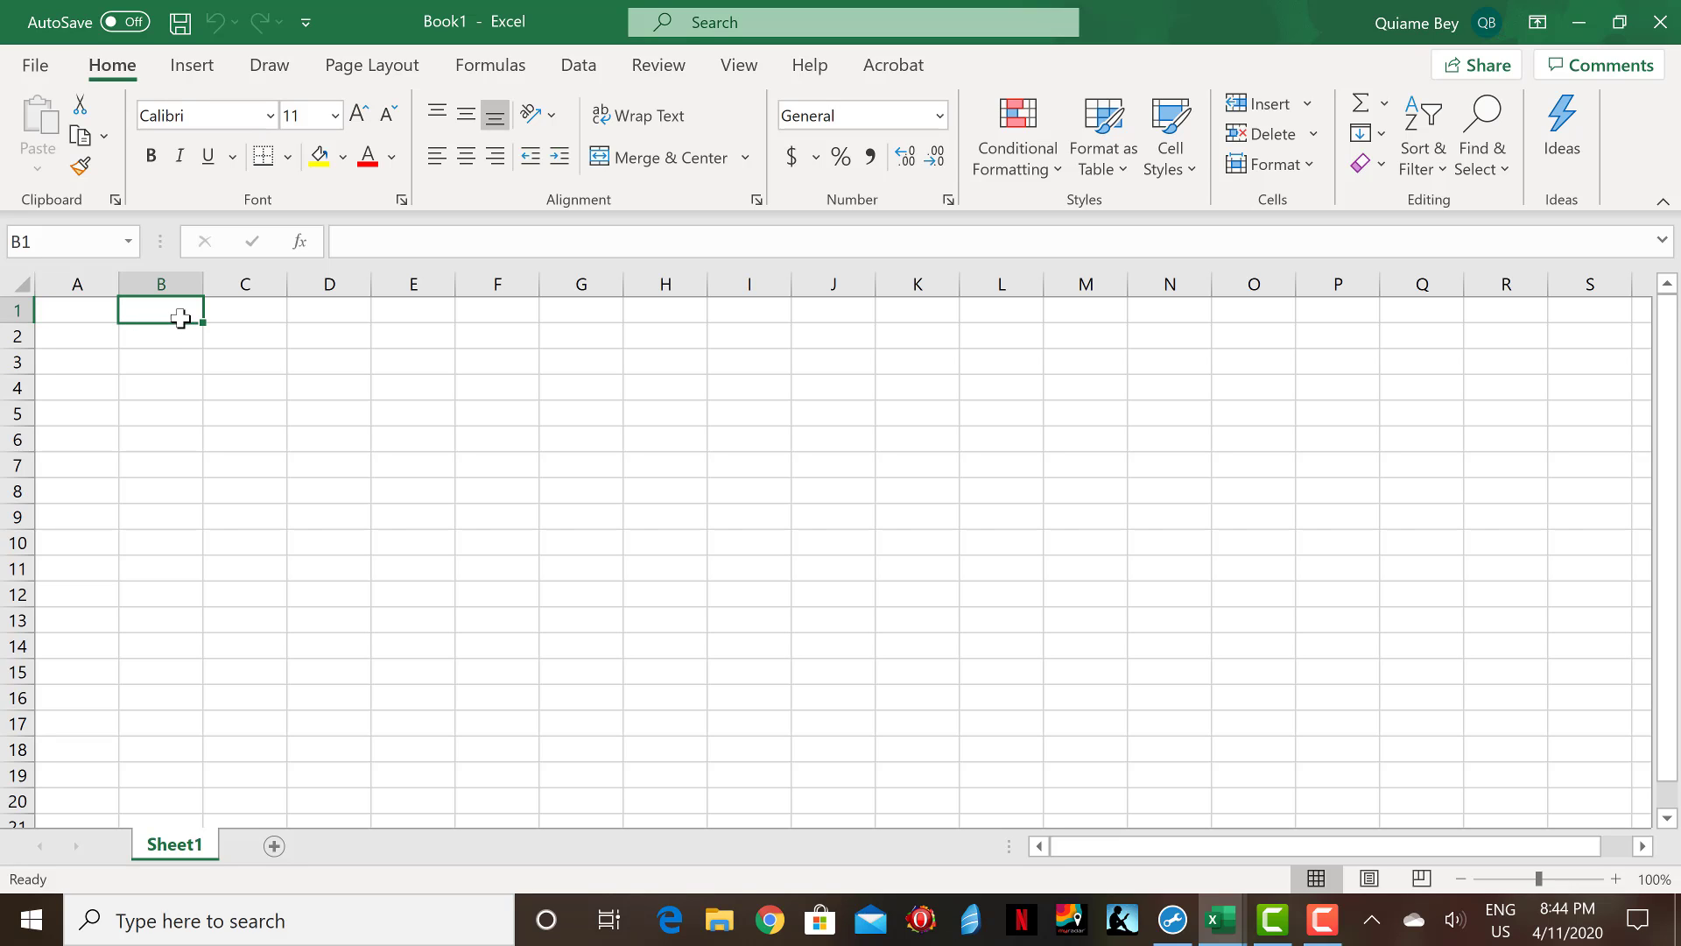
{"action": "left_click", "coordinate": [244, 319]}
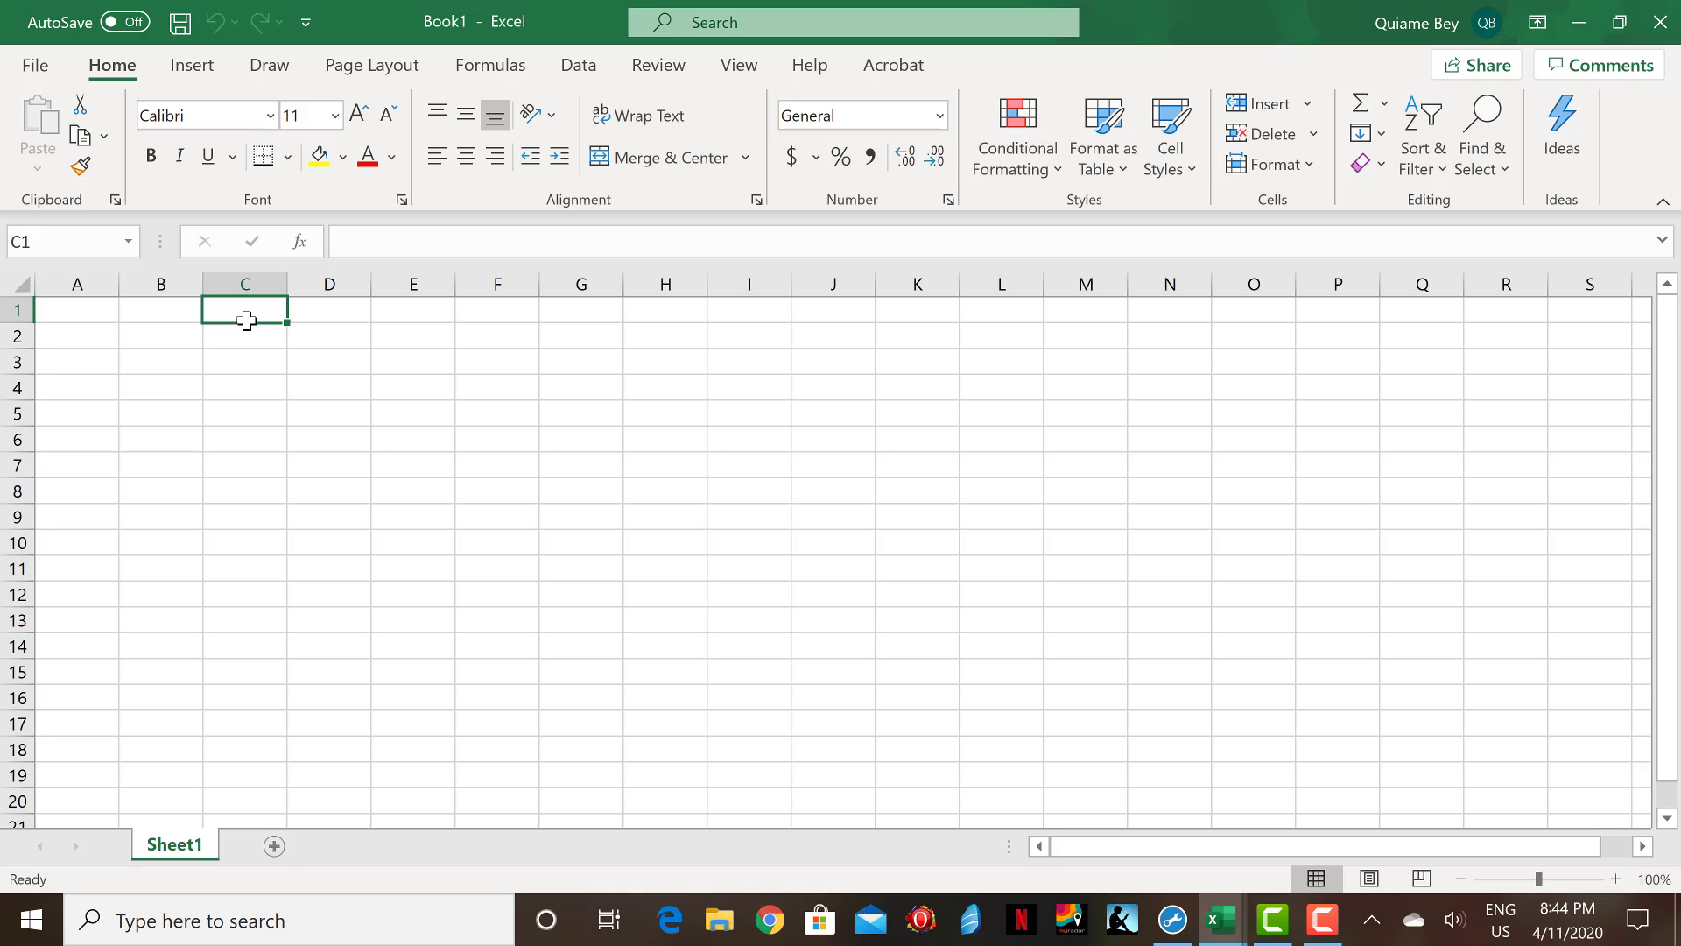
{"action": "left_click", "coordinate": [331, 320]}
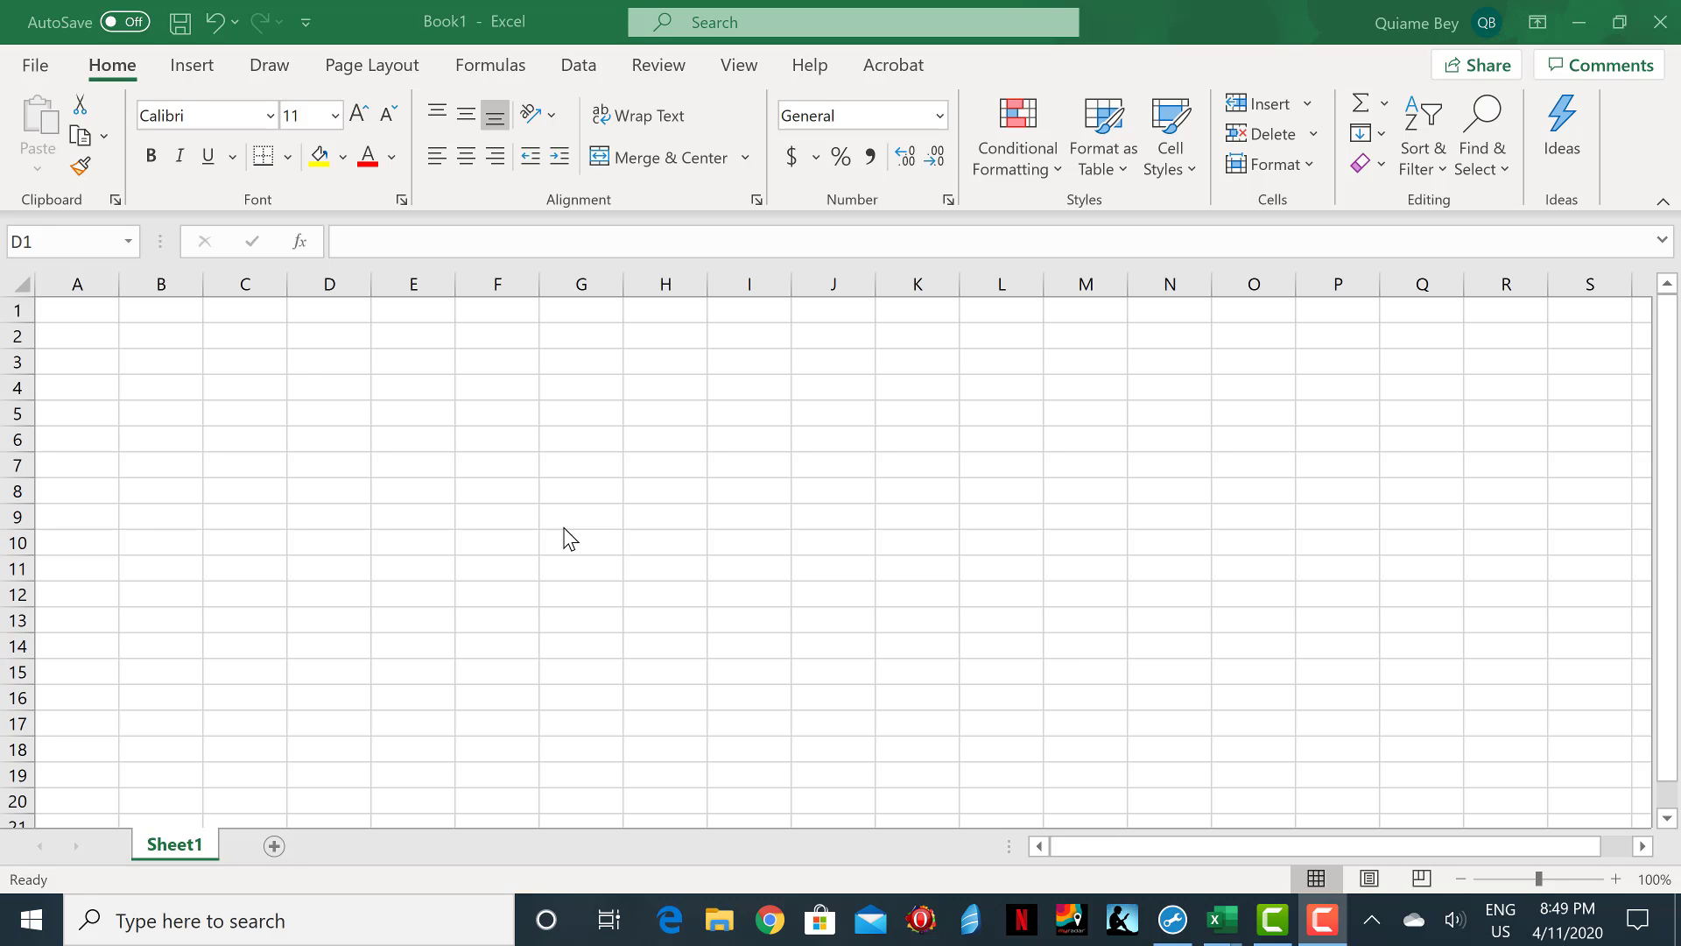
Enter the label Assets in cell A1.
{"action": "left_click", "coordinate": [357, 236]}
{"action": "left_click", "coordinate": [96, 316]}
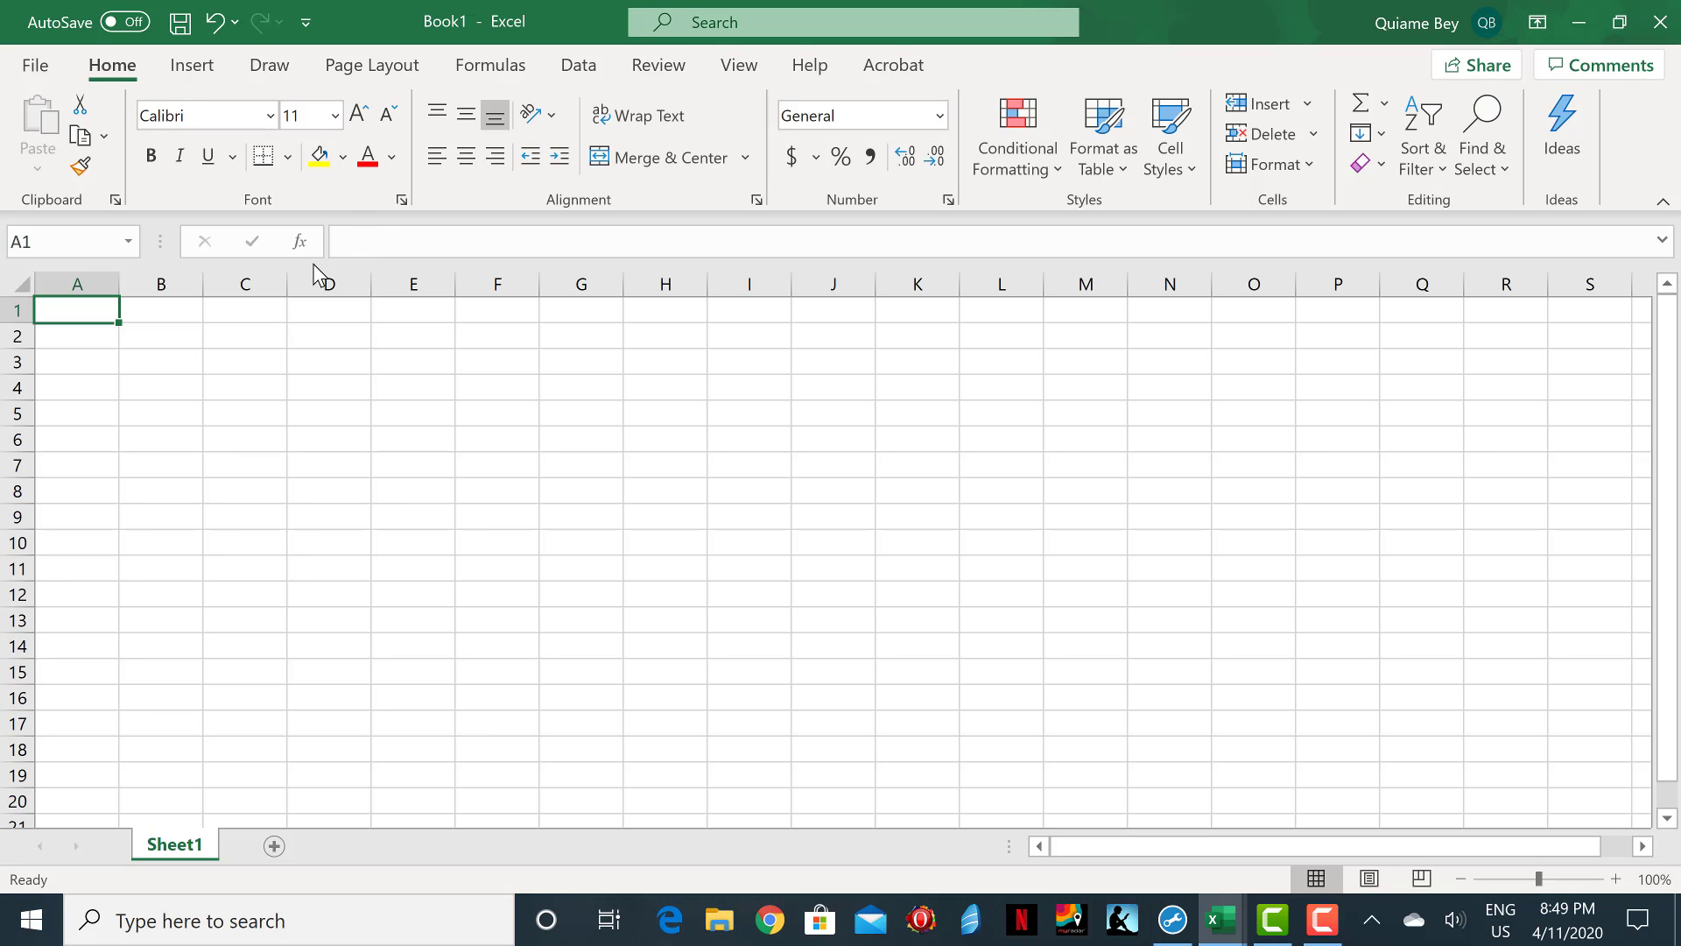
{"action": "left_click", "coordinate": [357, 254]}
{"action": "type", "text": "Assets"}
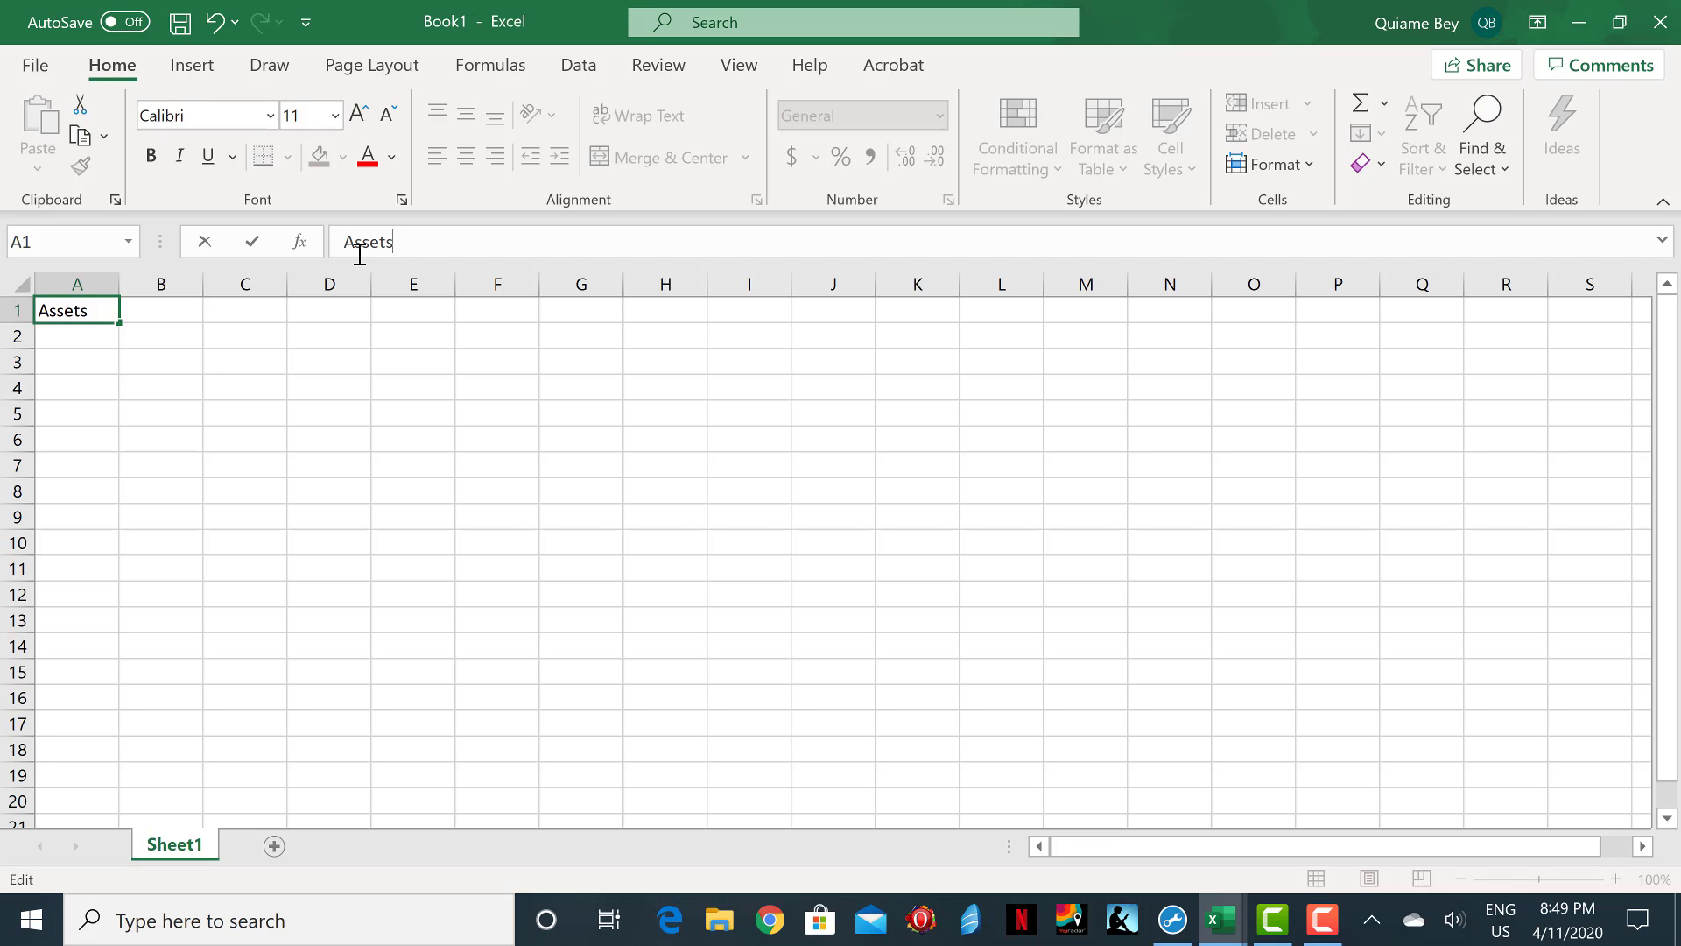
Enter the amount $96,000 in cell C1.
{"action": "left_click", "coordinate": [259, 312]}
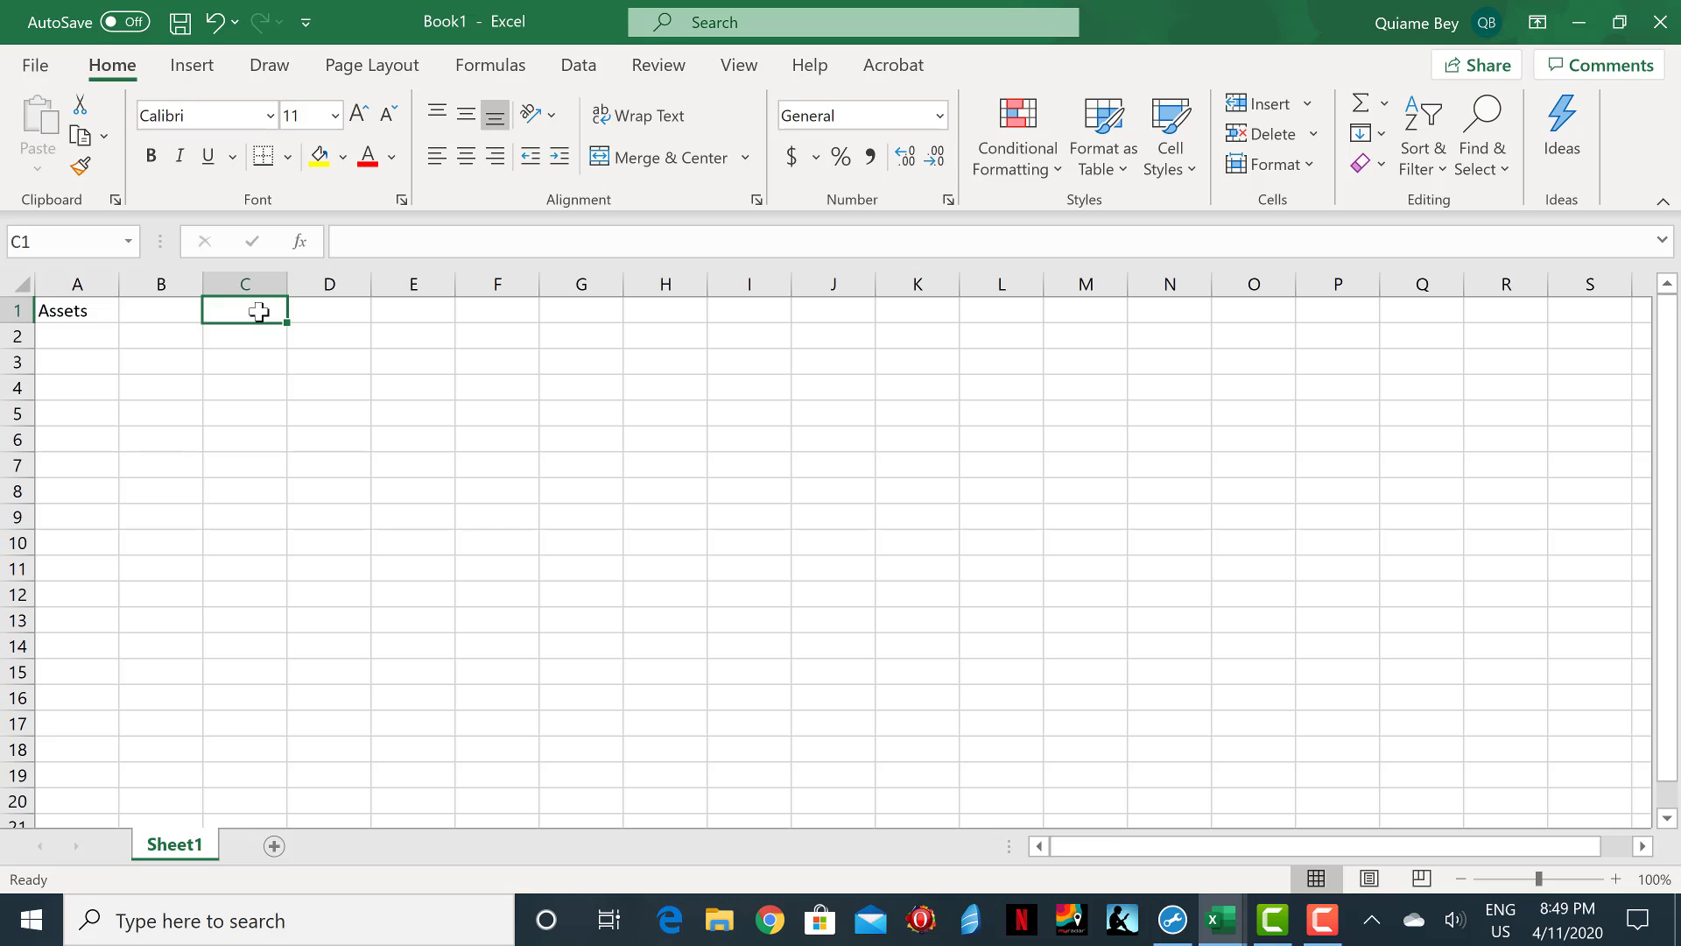
{"action": "double_click", "coordinate": [260, 312]}
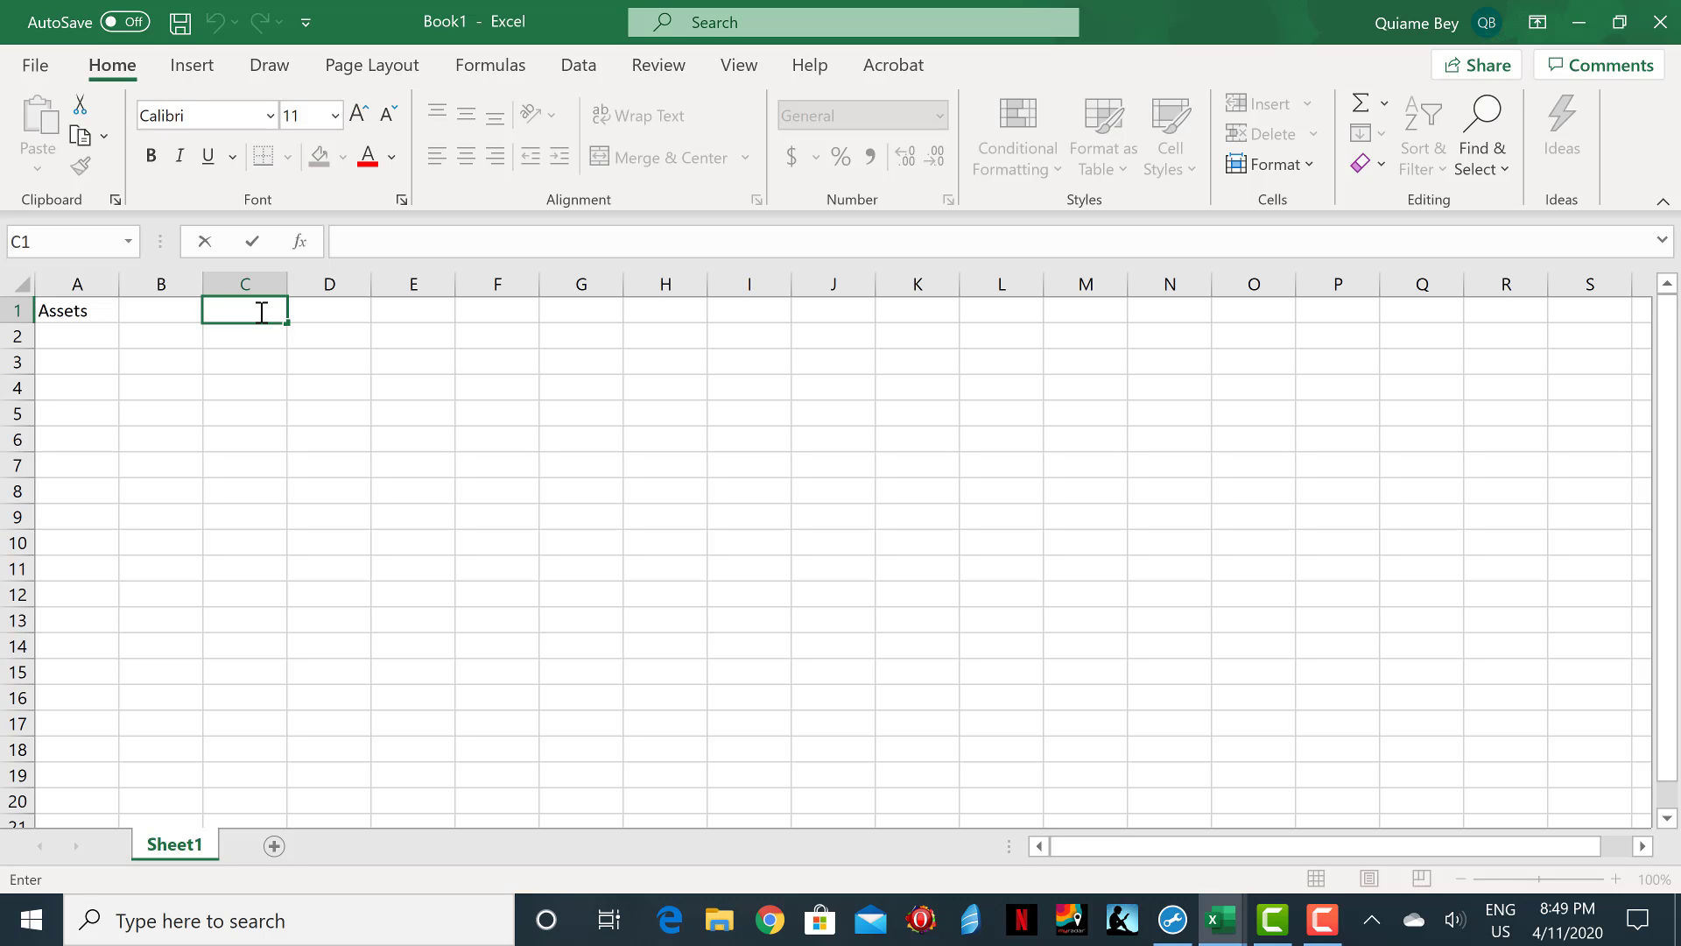
{"action": "type", "text": "$96,000"}
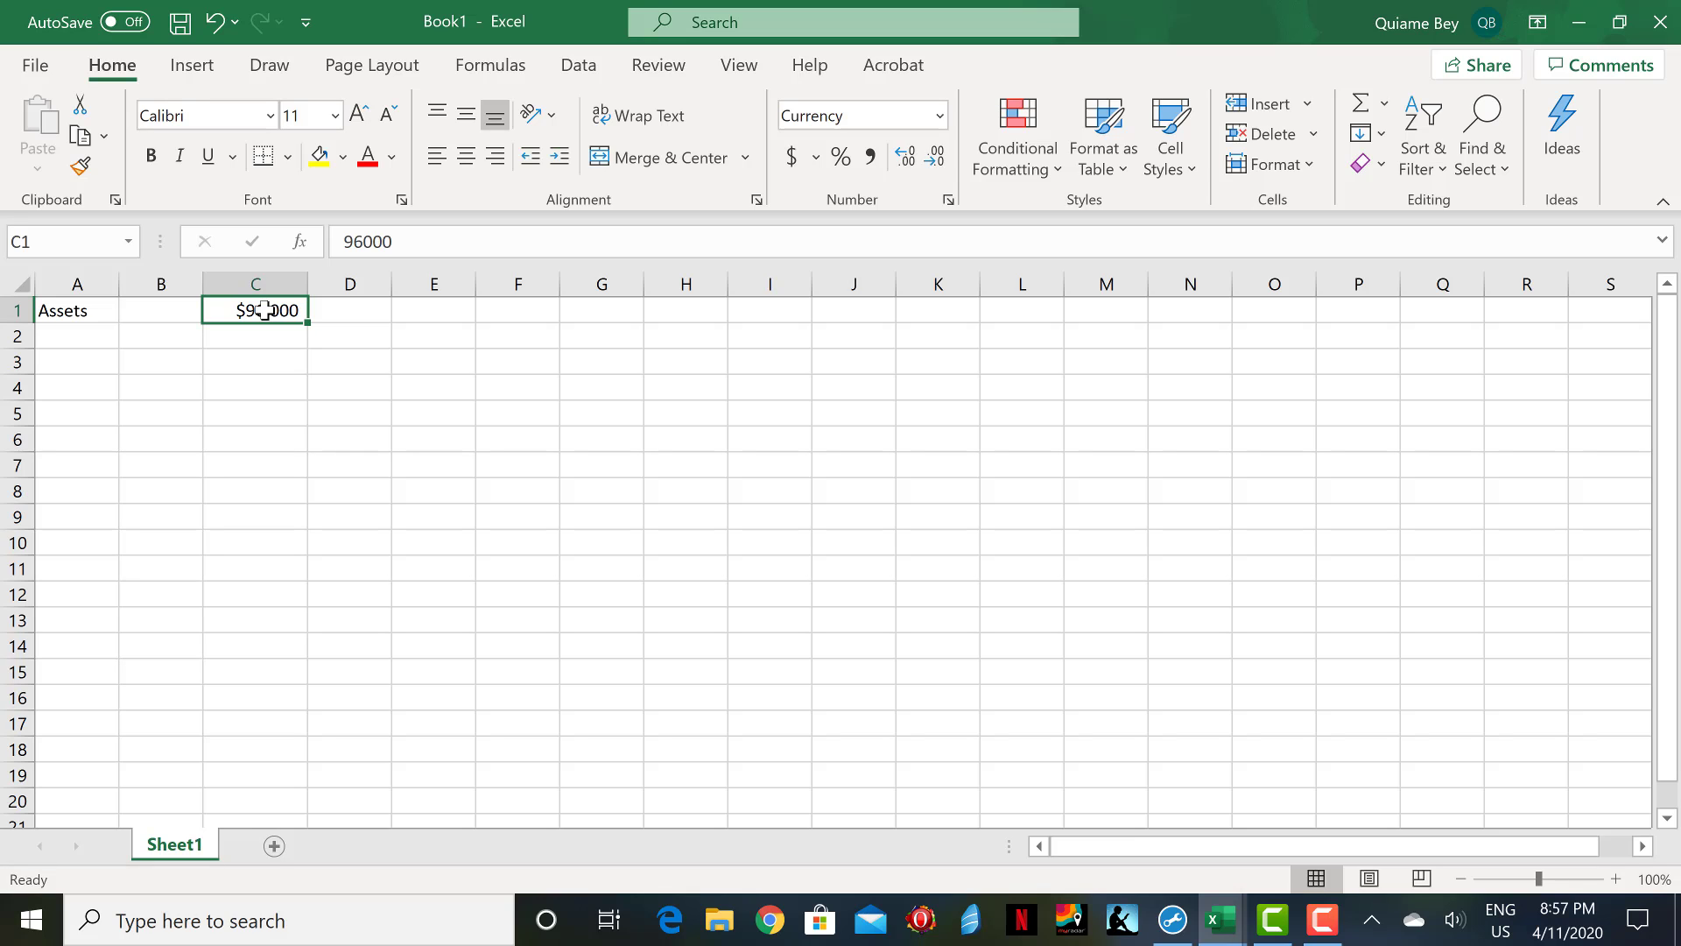
Apply the dollar accounting number format to the whole of column C.
{"action": "left_click", "coordinate": [270, 386]}
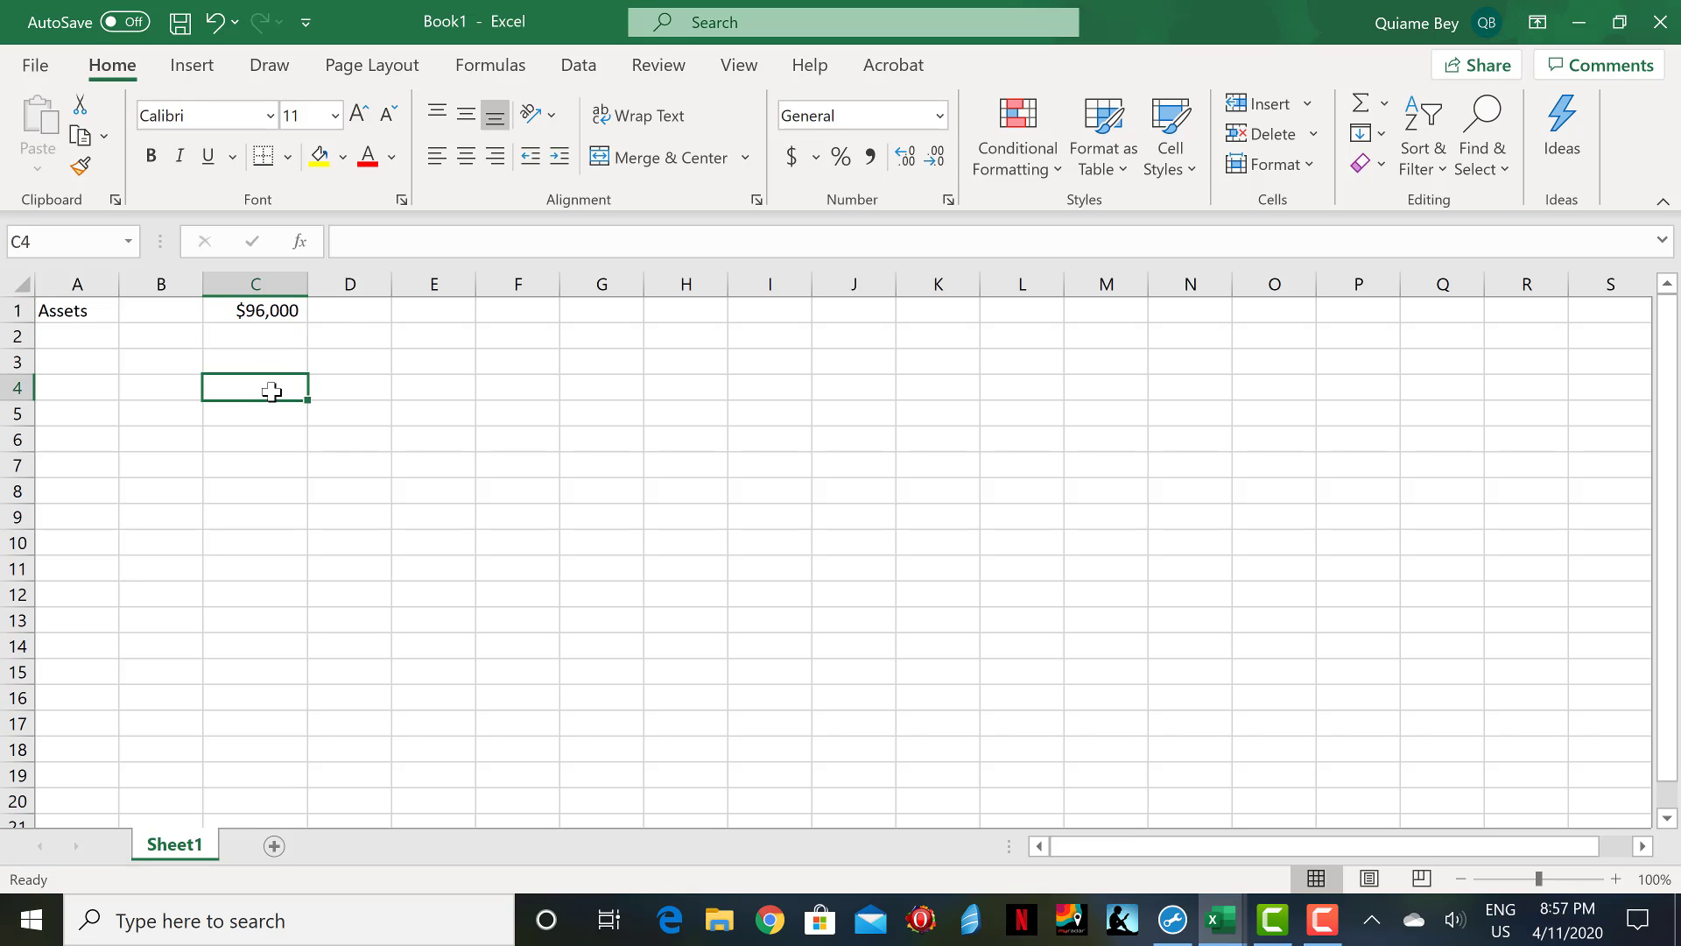
{"action": "left_click", "coordinate": [267, 308]}
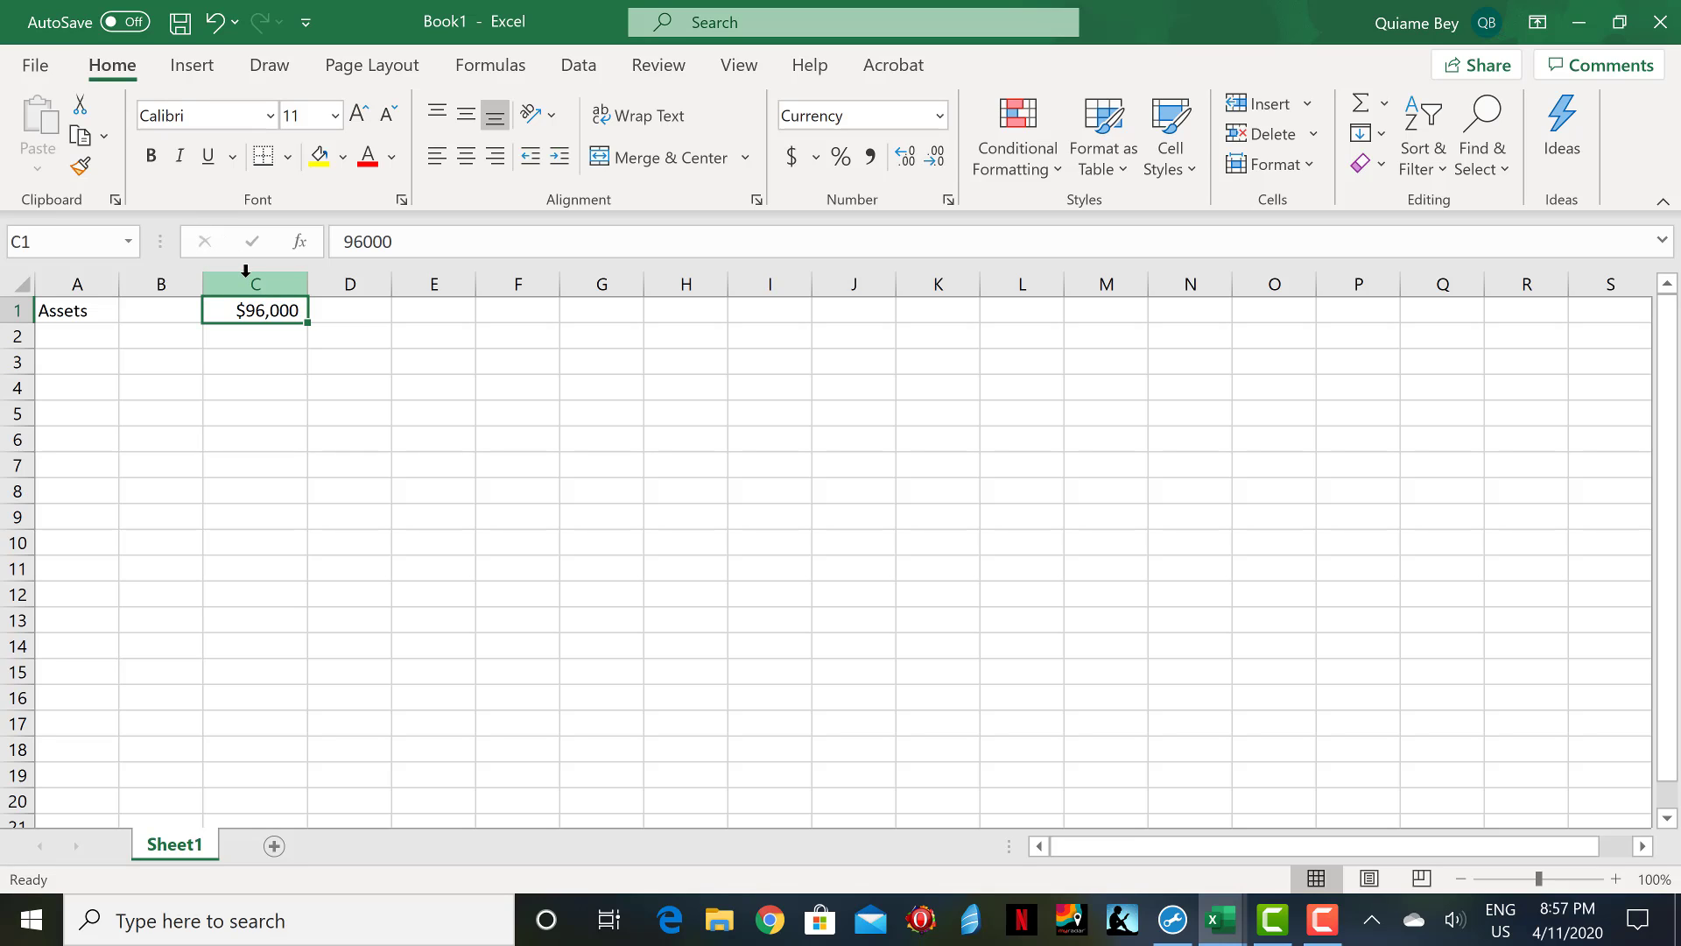
{"action": "left_click", "coordinate": [246, 279]}
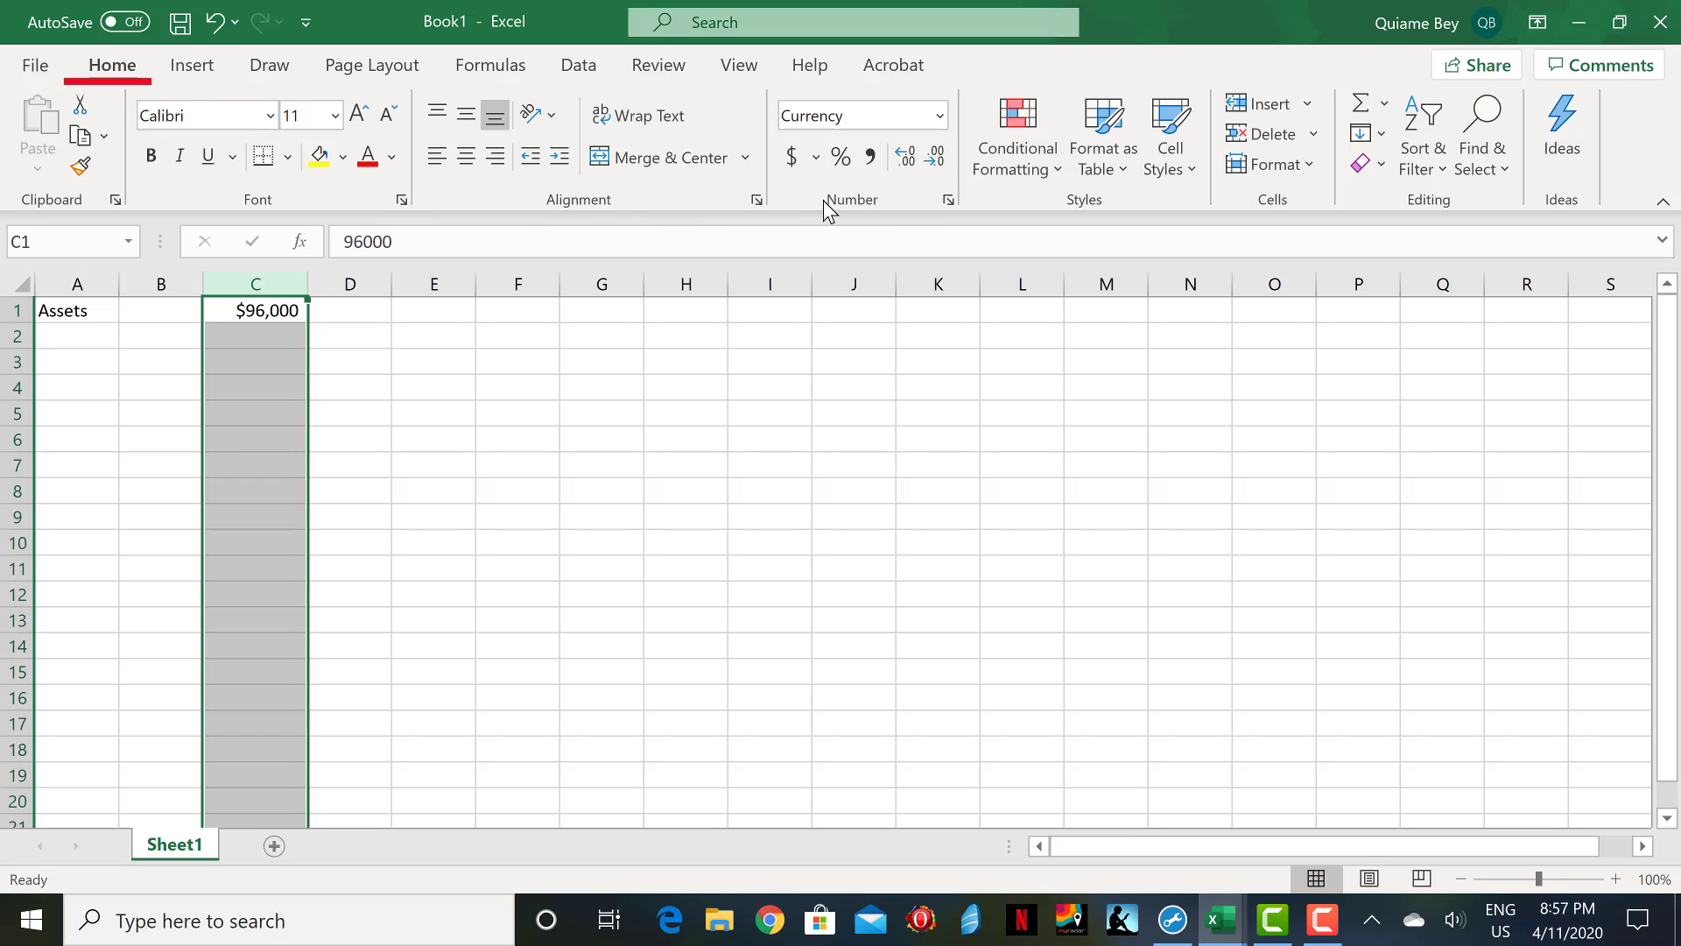
{"action": "left_click", "coordinate": [793, 168]}
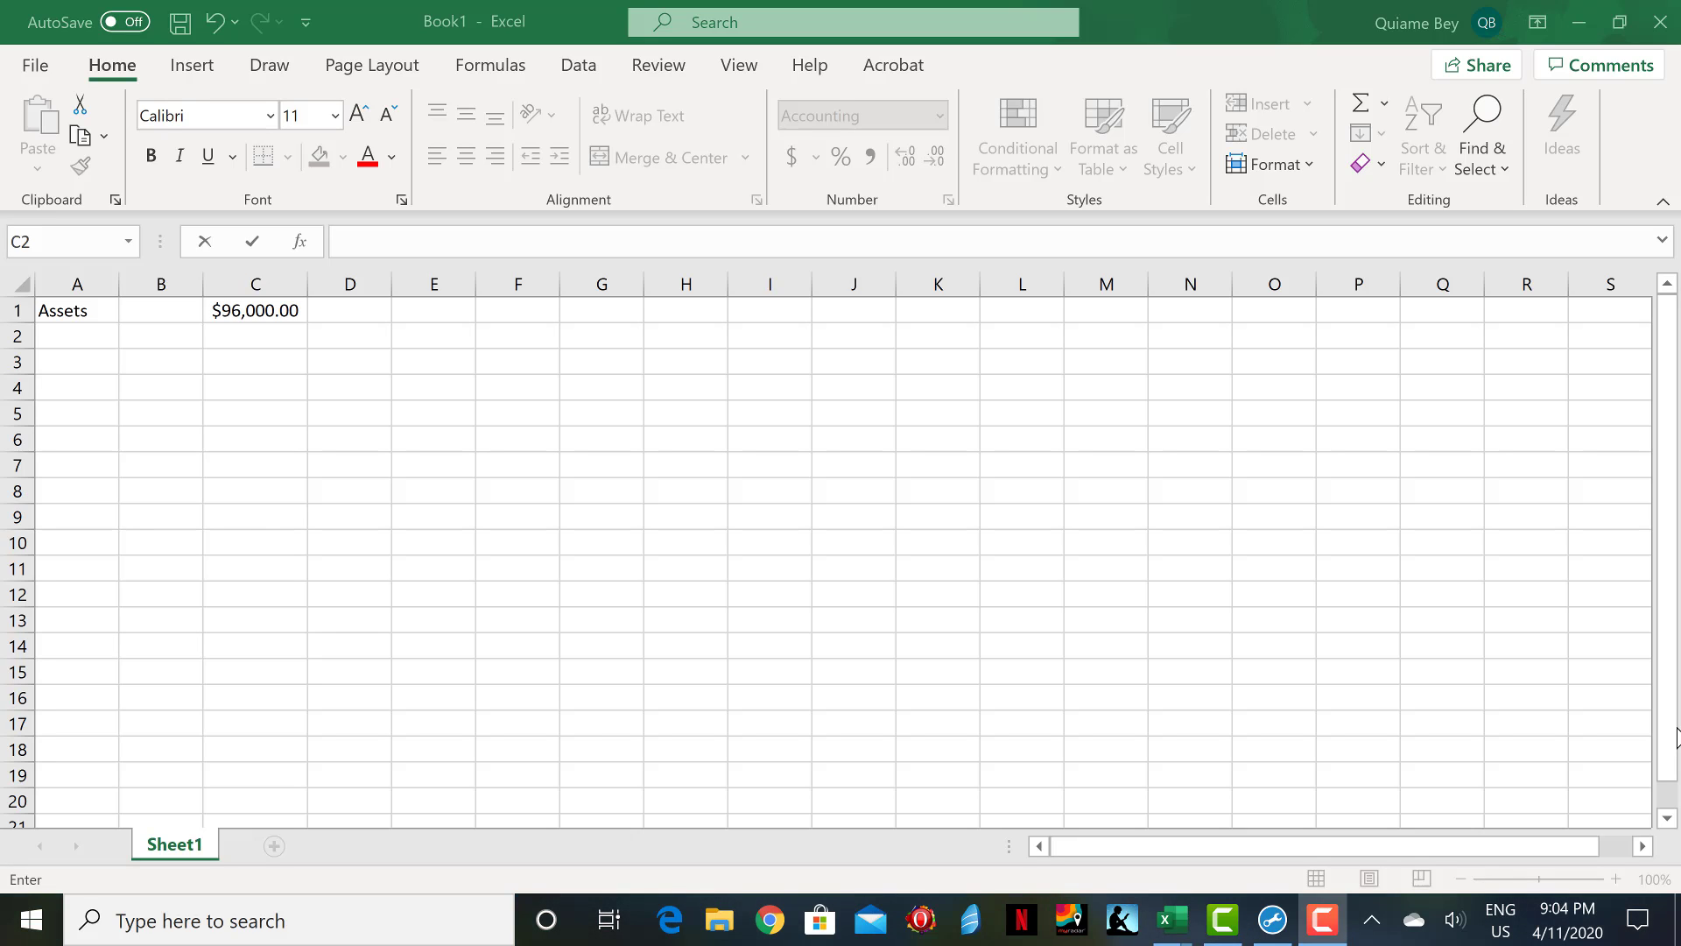
Enter the amounts 5000, 6000, 12000 and 18000 in cells C2 through C5.
{"action": "left_click", "coordinate": [274, 330]}
{"action": "type", "text": "5000"}
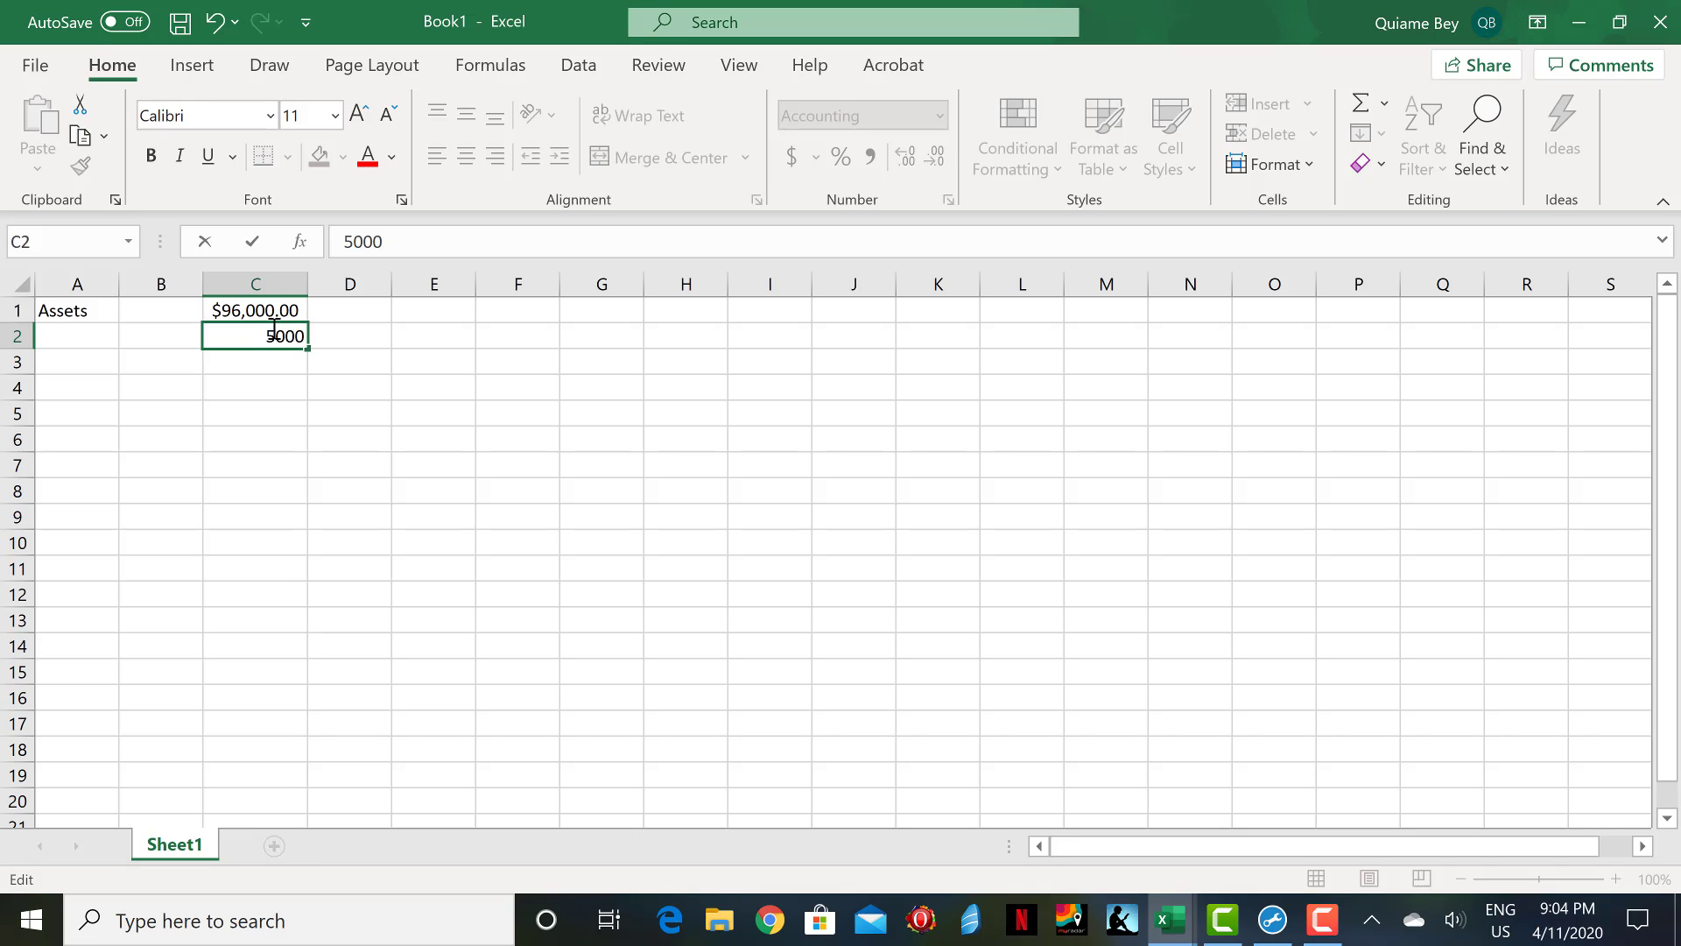
{"action": "key", "text": "Return"}
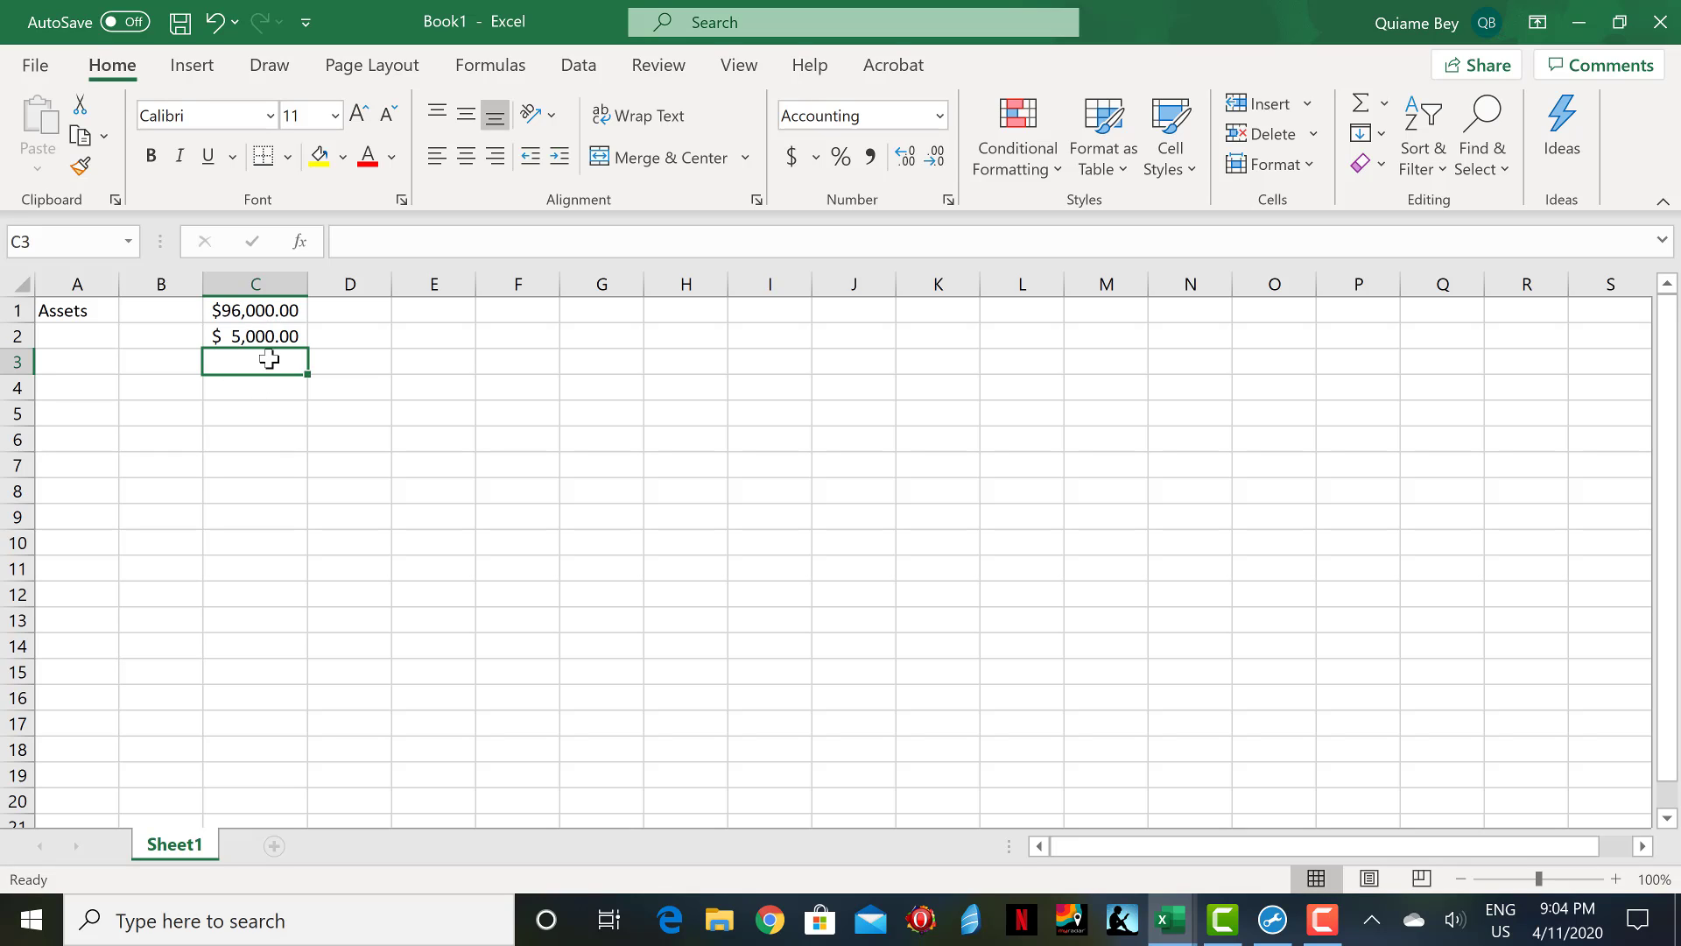
{"action": "type", "text": "6000"}
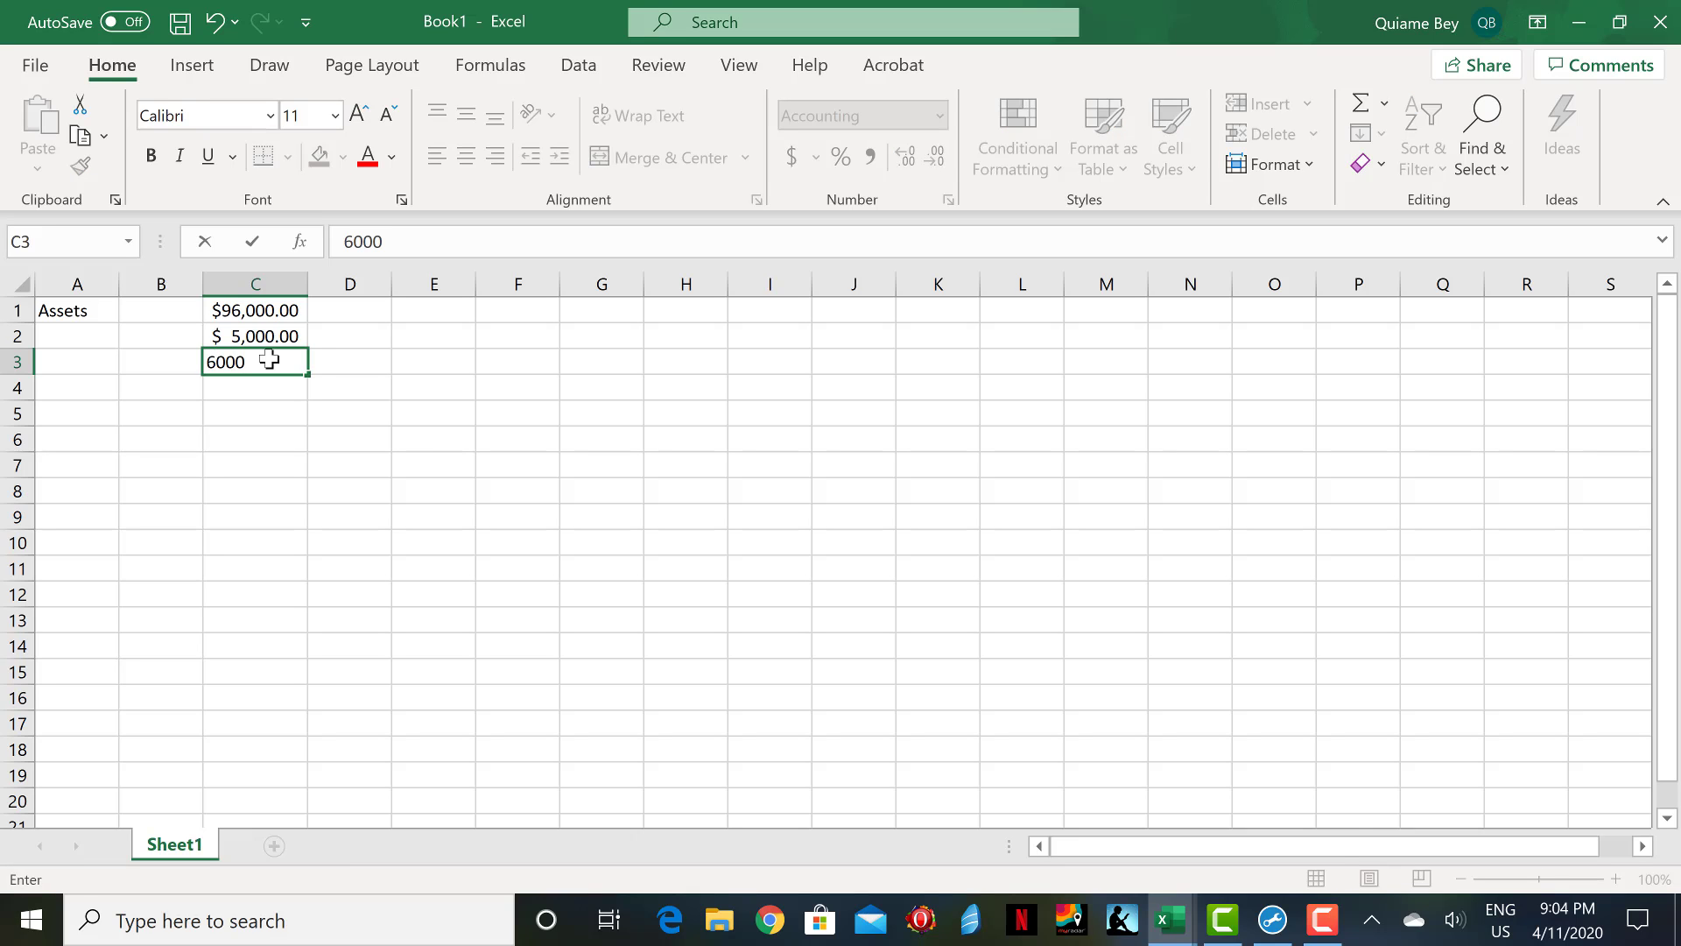
{"action": "key", "text": "Return"}
{"action": "type", "text": "12000"}
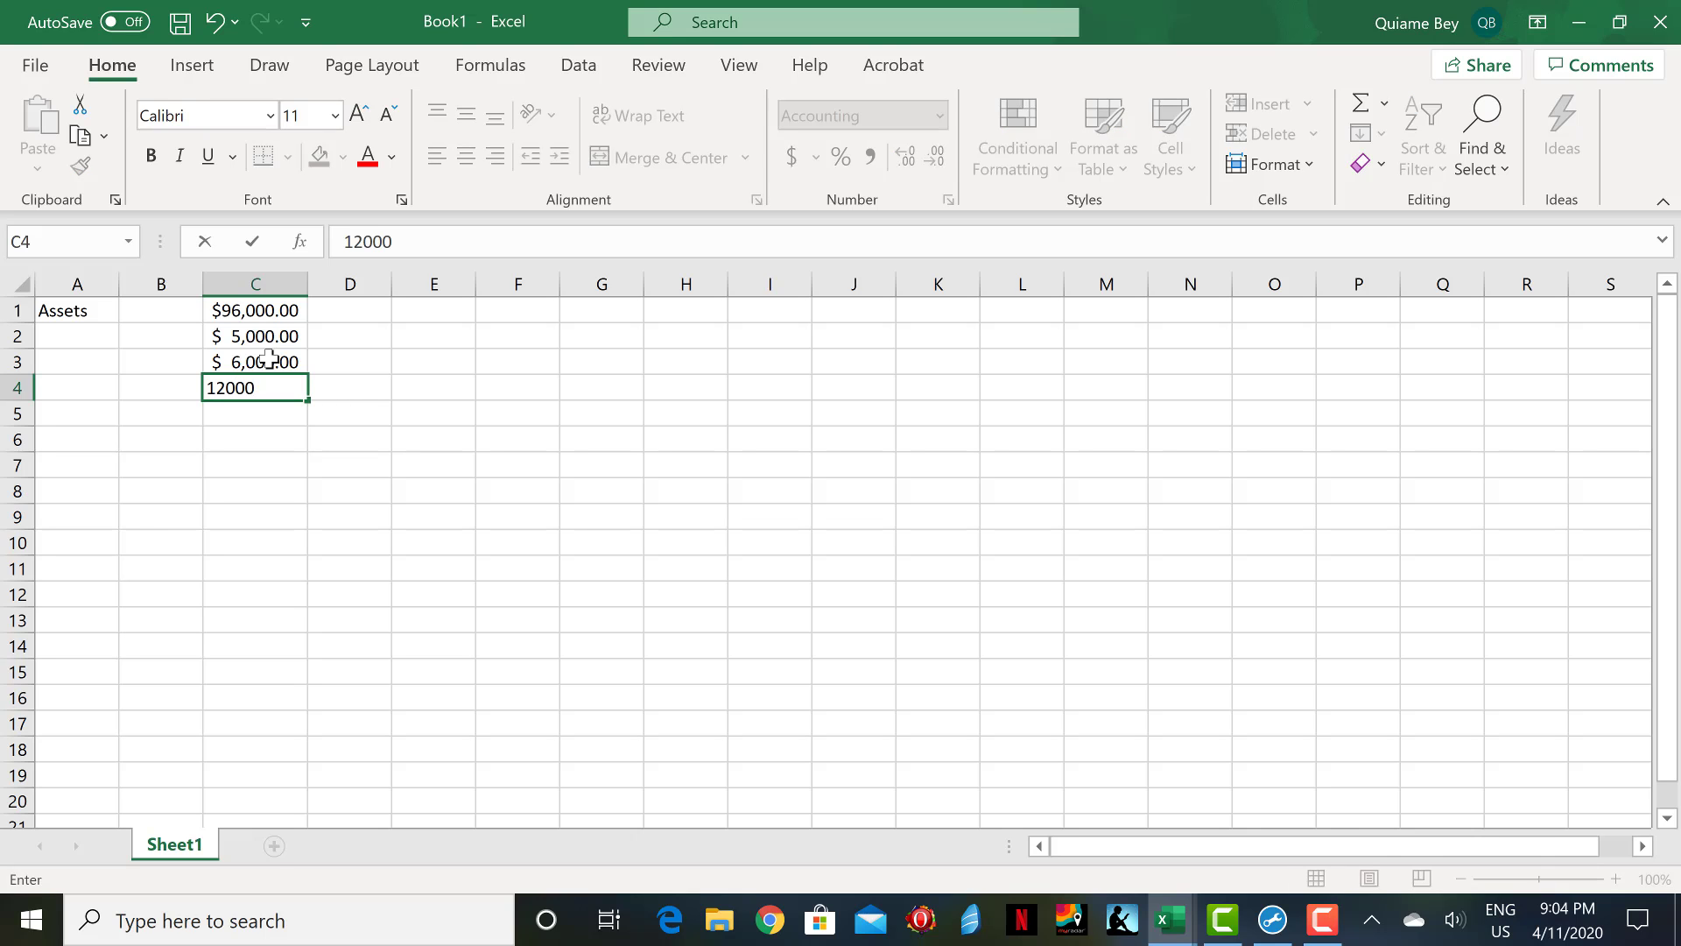
{"action": "key", "text": "Return"}
{"action": "type", "text": "1"}
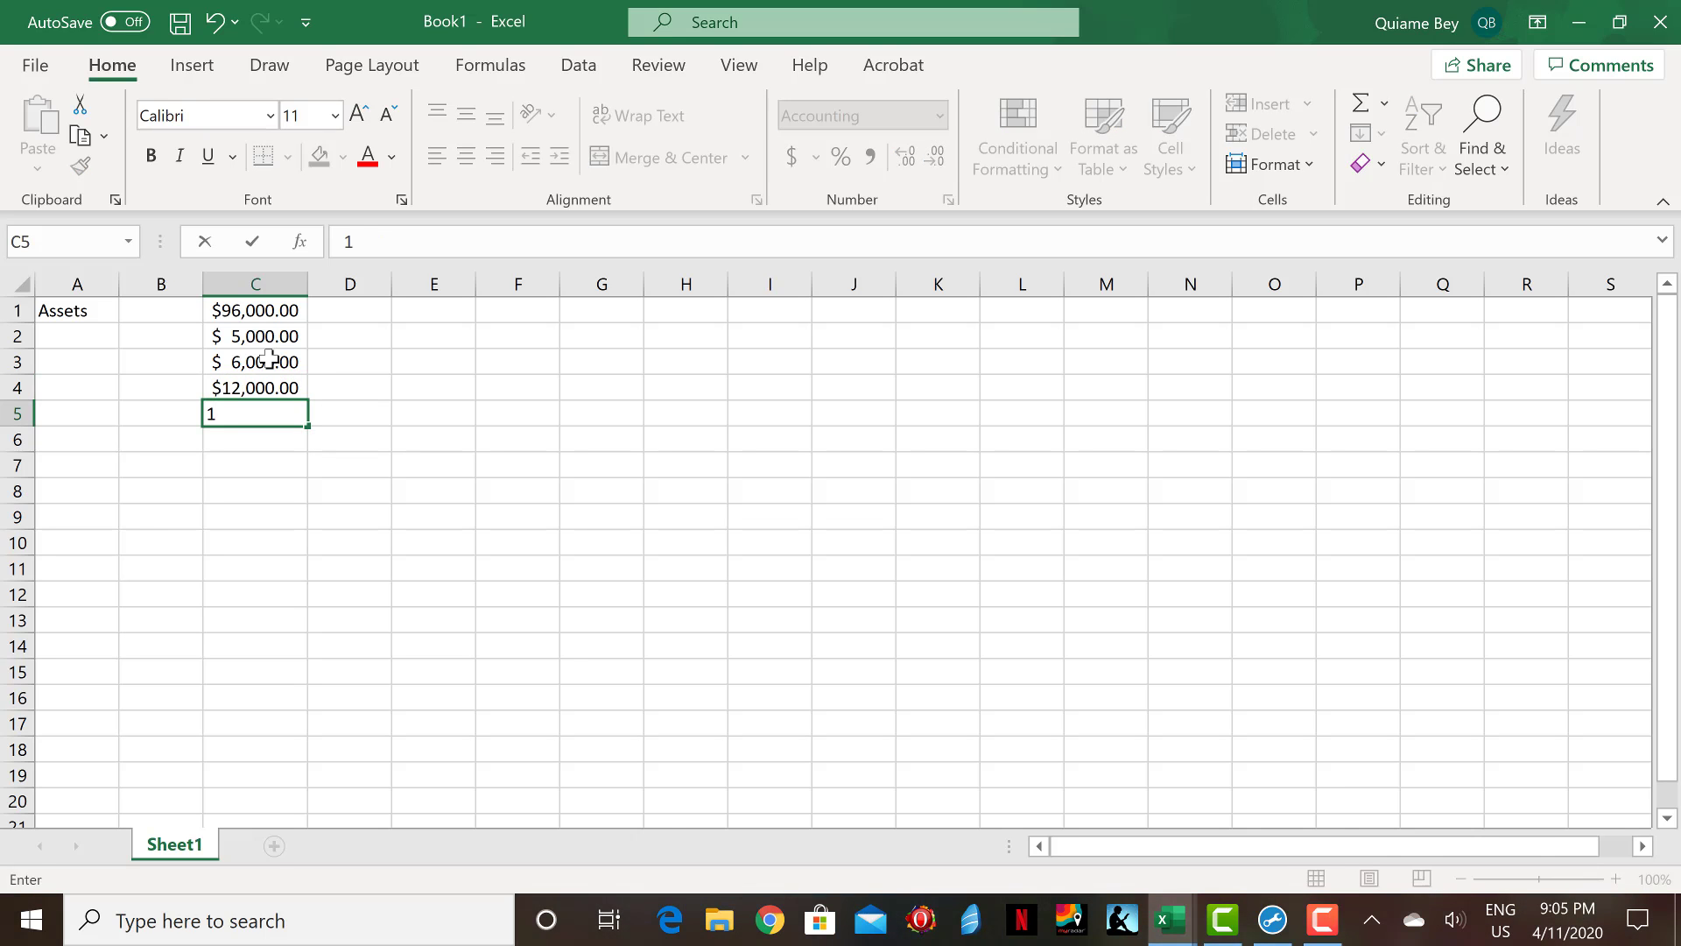
{"action": "type", "text": "8000"}
{"action": "key", "text": "Return"}
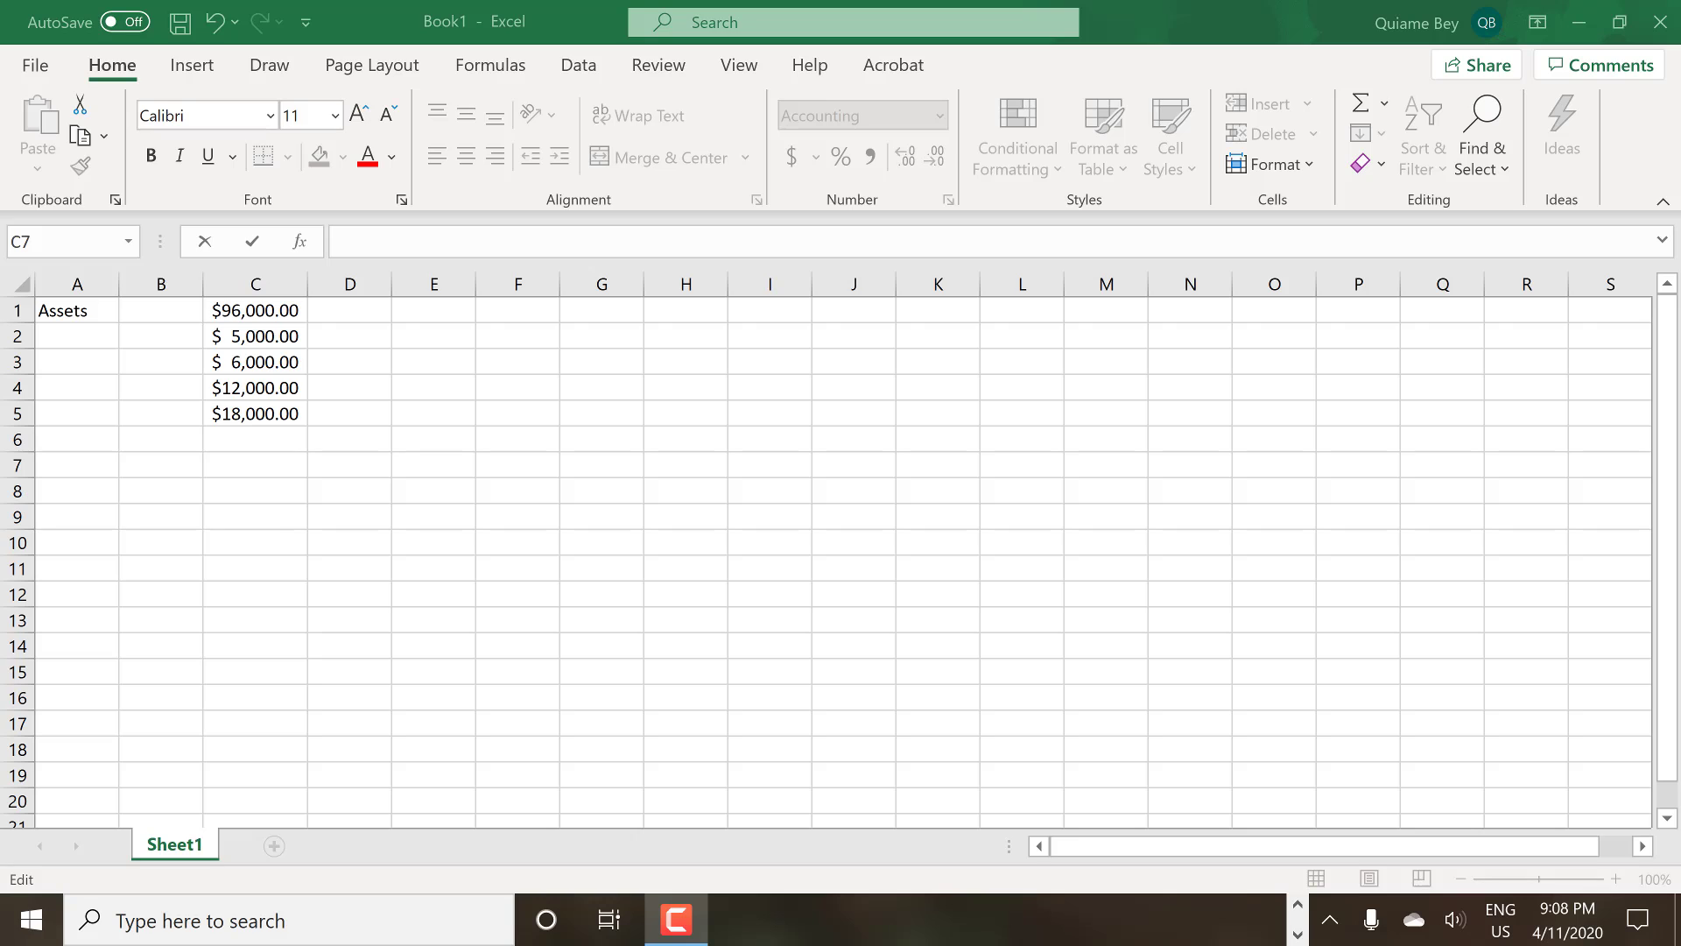
Add up the five amounts in cell C7 with the formula =c1+c2+c3+c4+c5.
{"action": "left_click", "coordinate": [280, 471]}
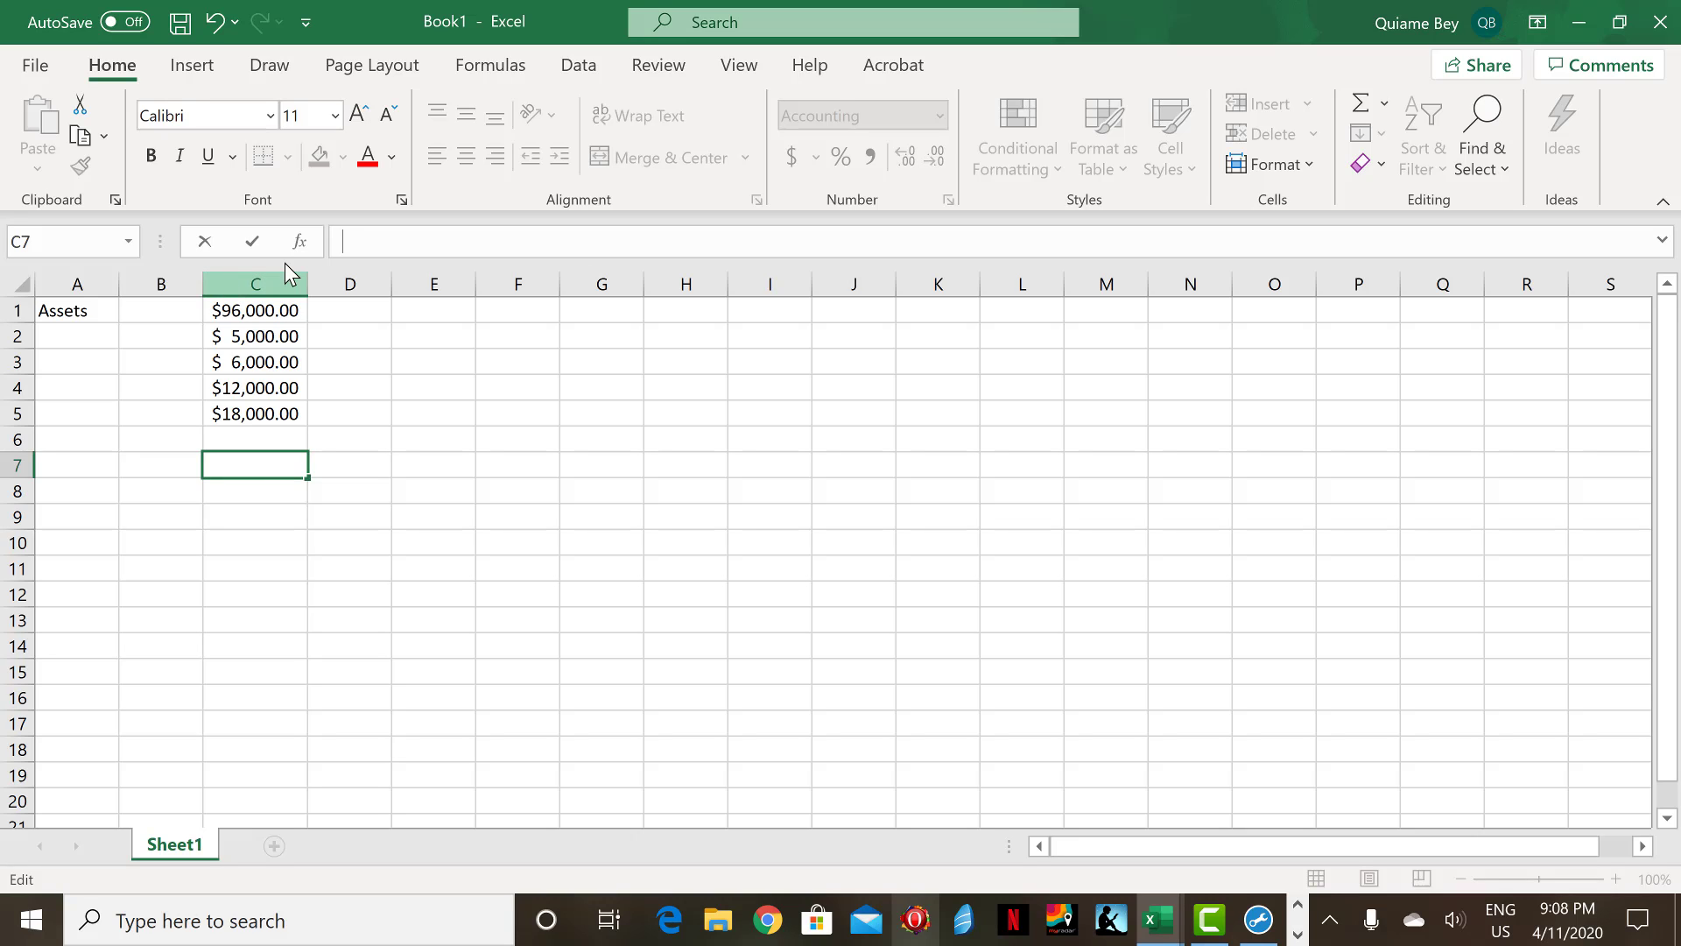
{"action": "type", "text": "="}
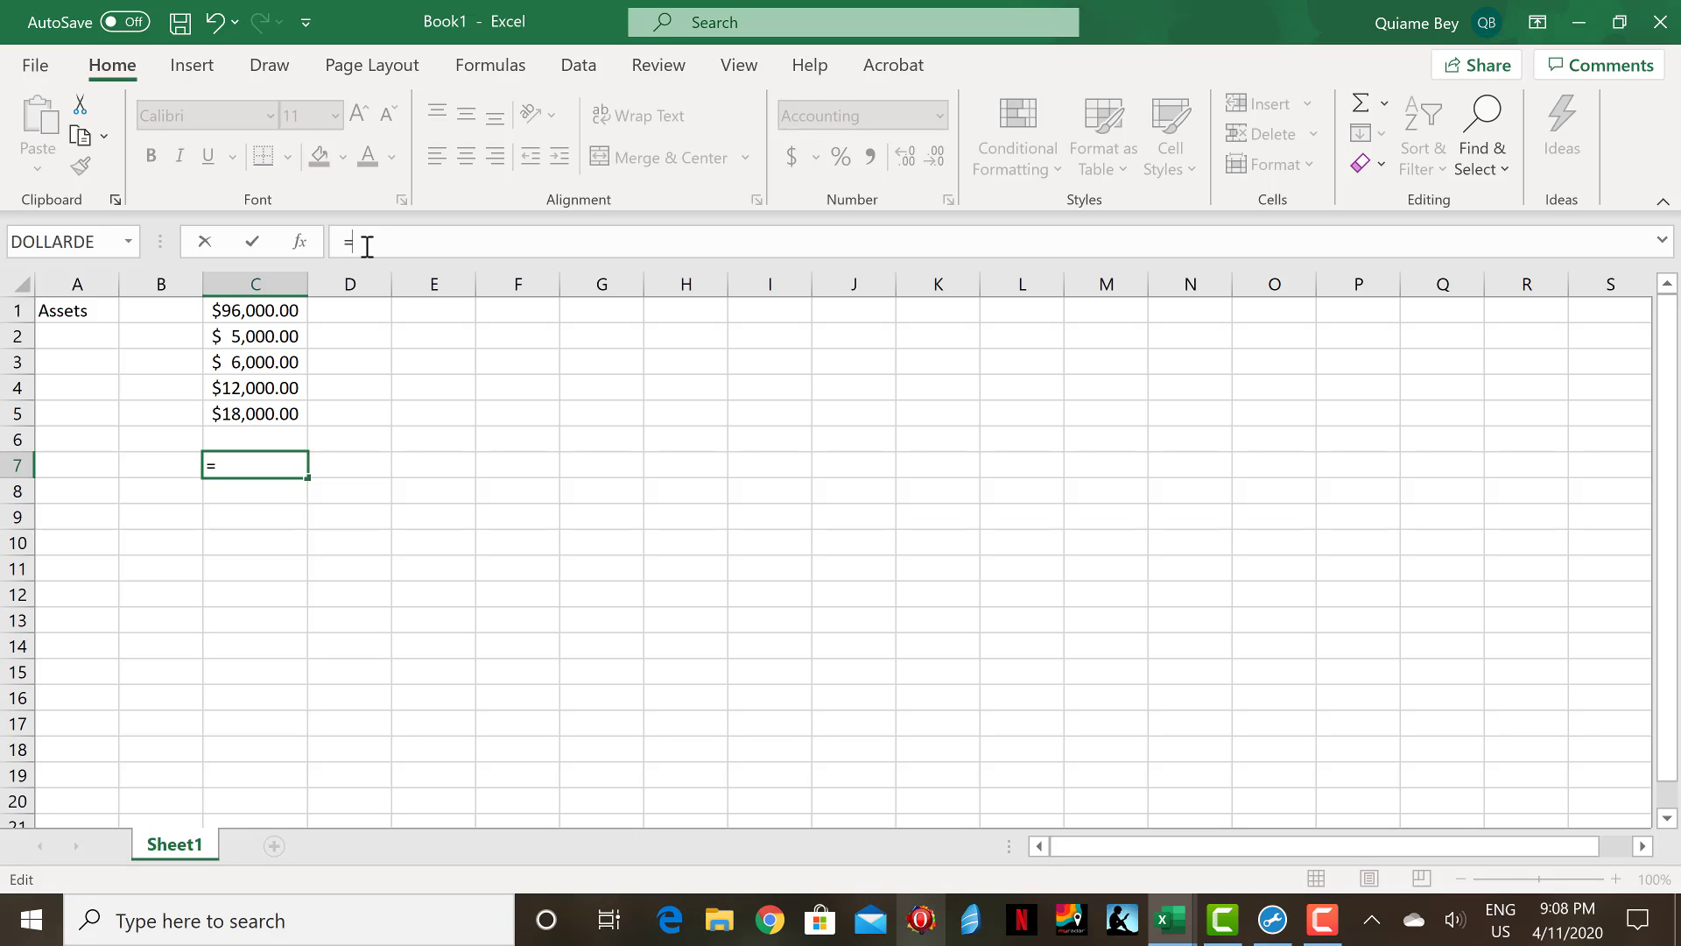
{"action": "type", "text": "c1"}
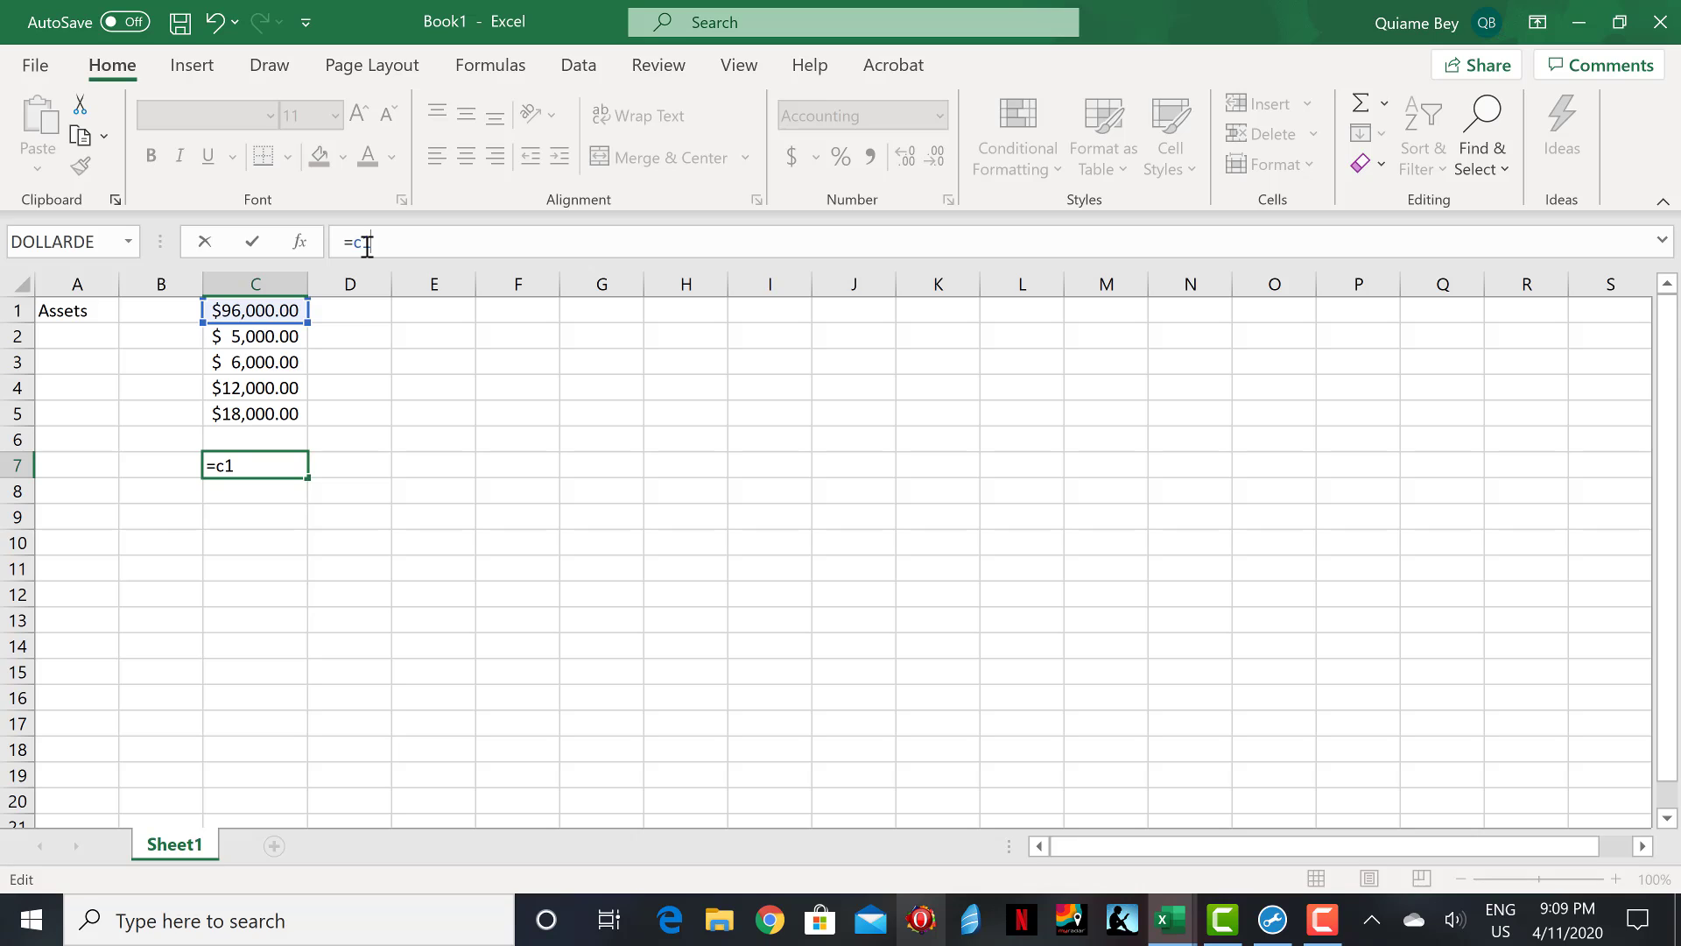
{"action": "type", "text": "+c2"}
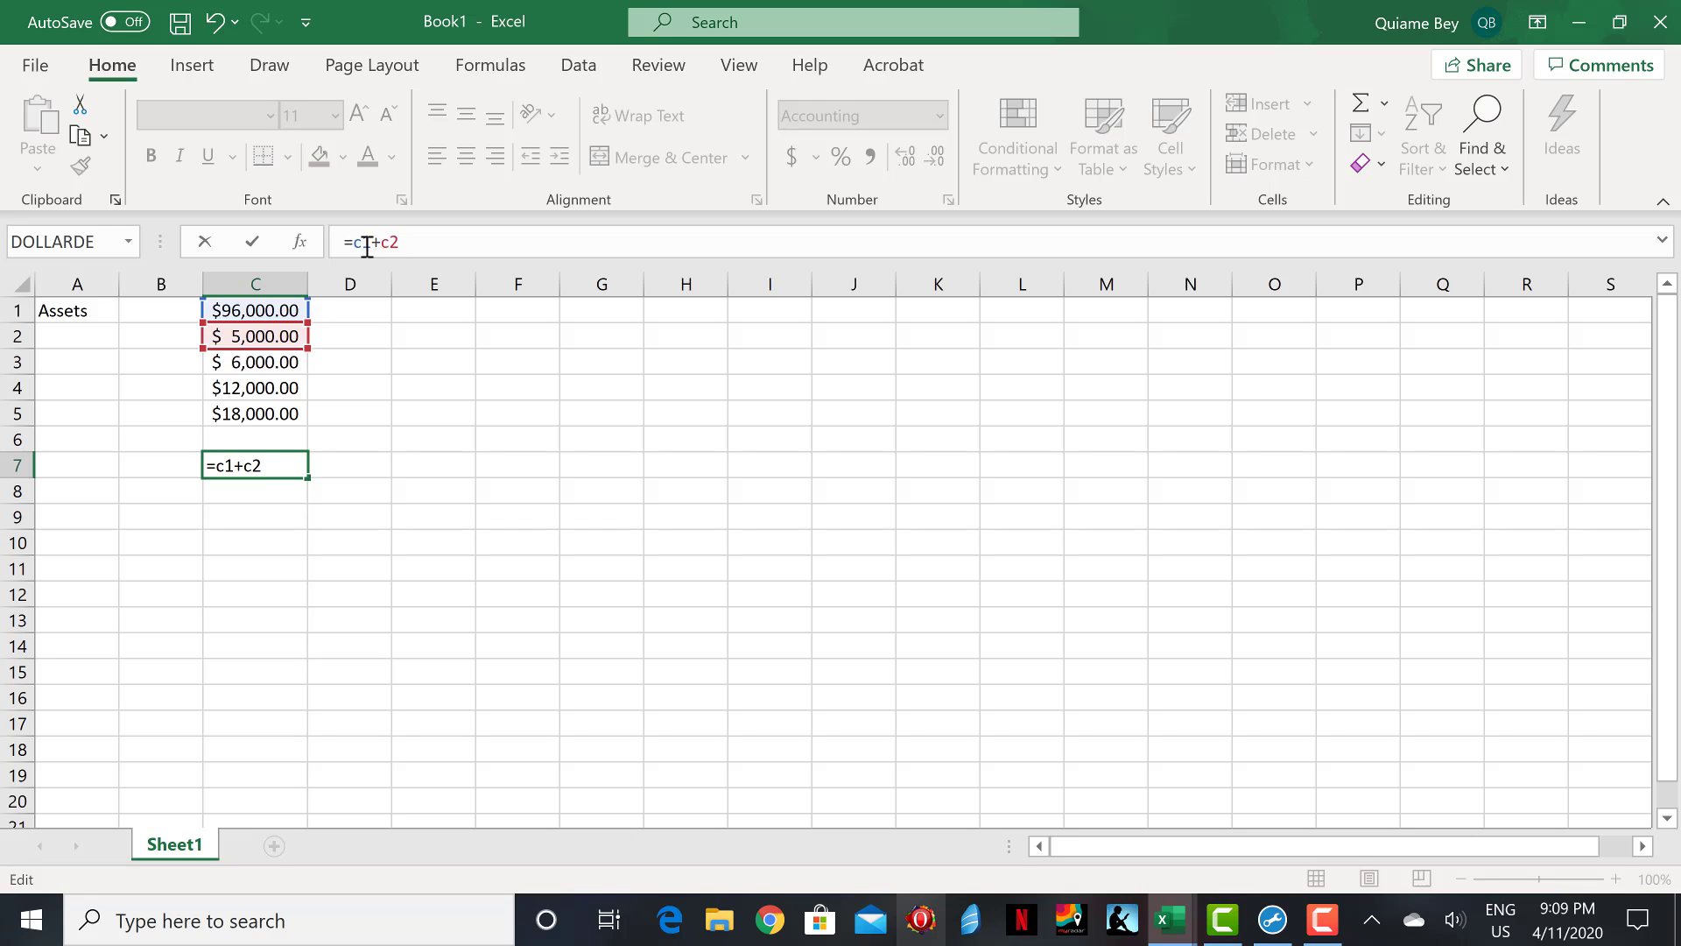
{"action": "type", "text": "+c3"}
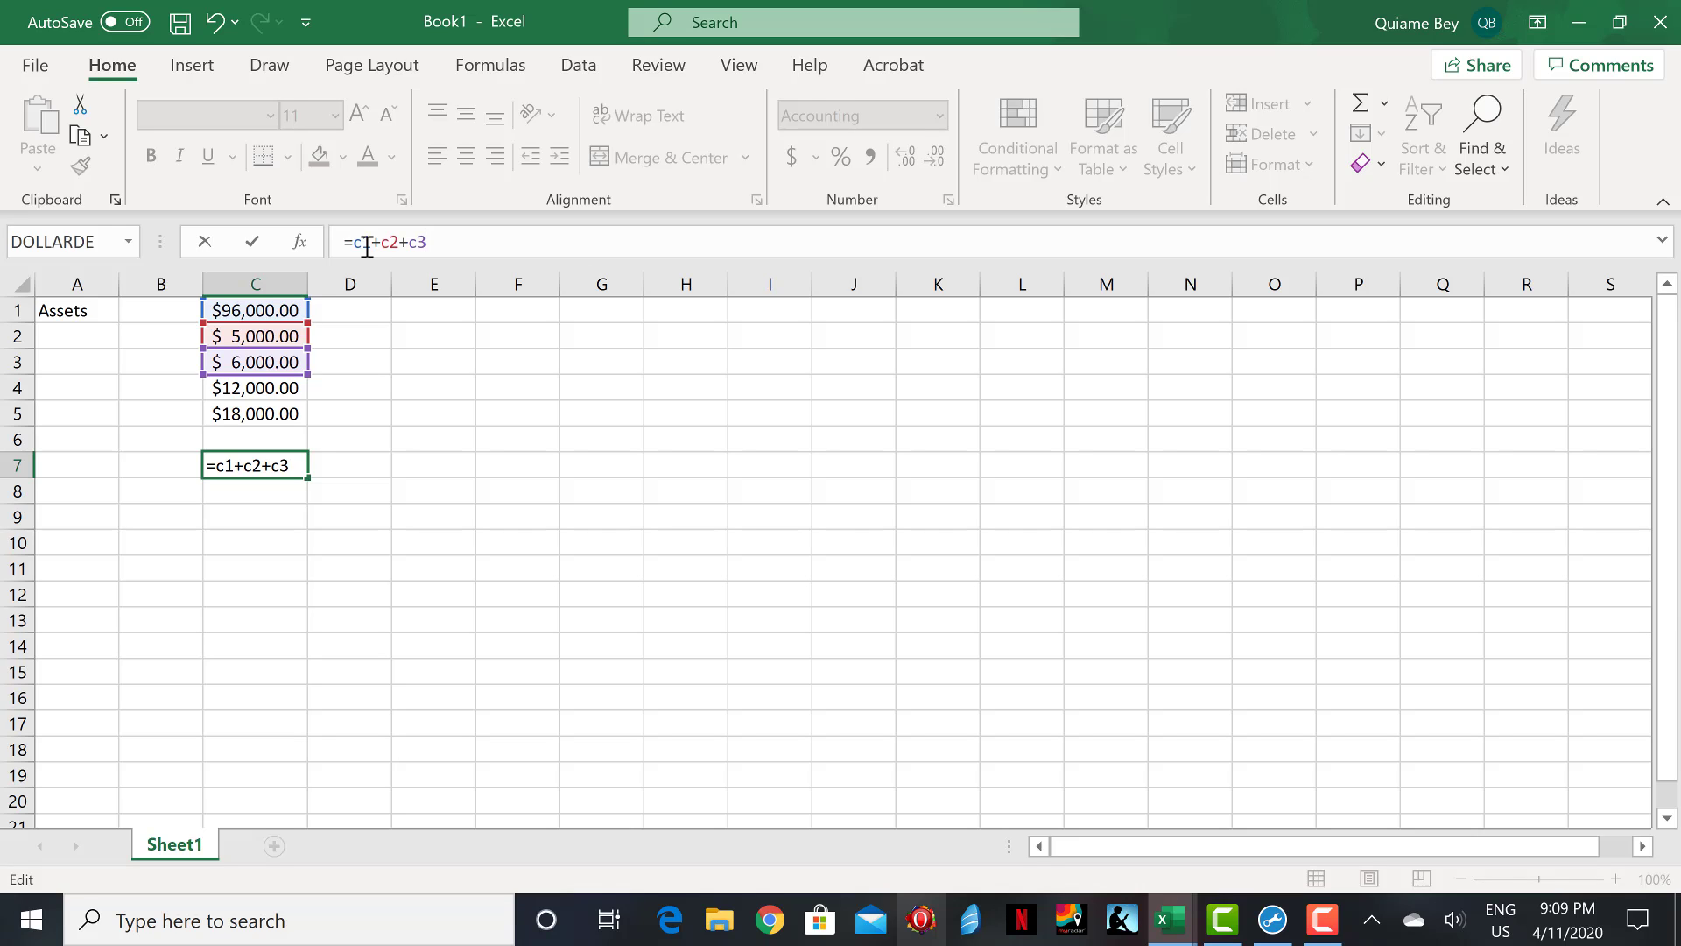
{"action": "type", "text": "+c4"}
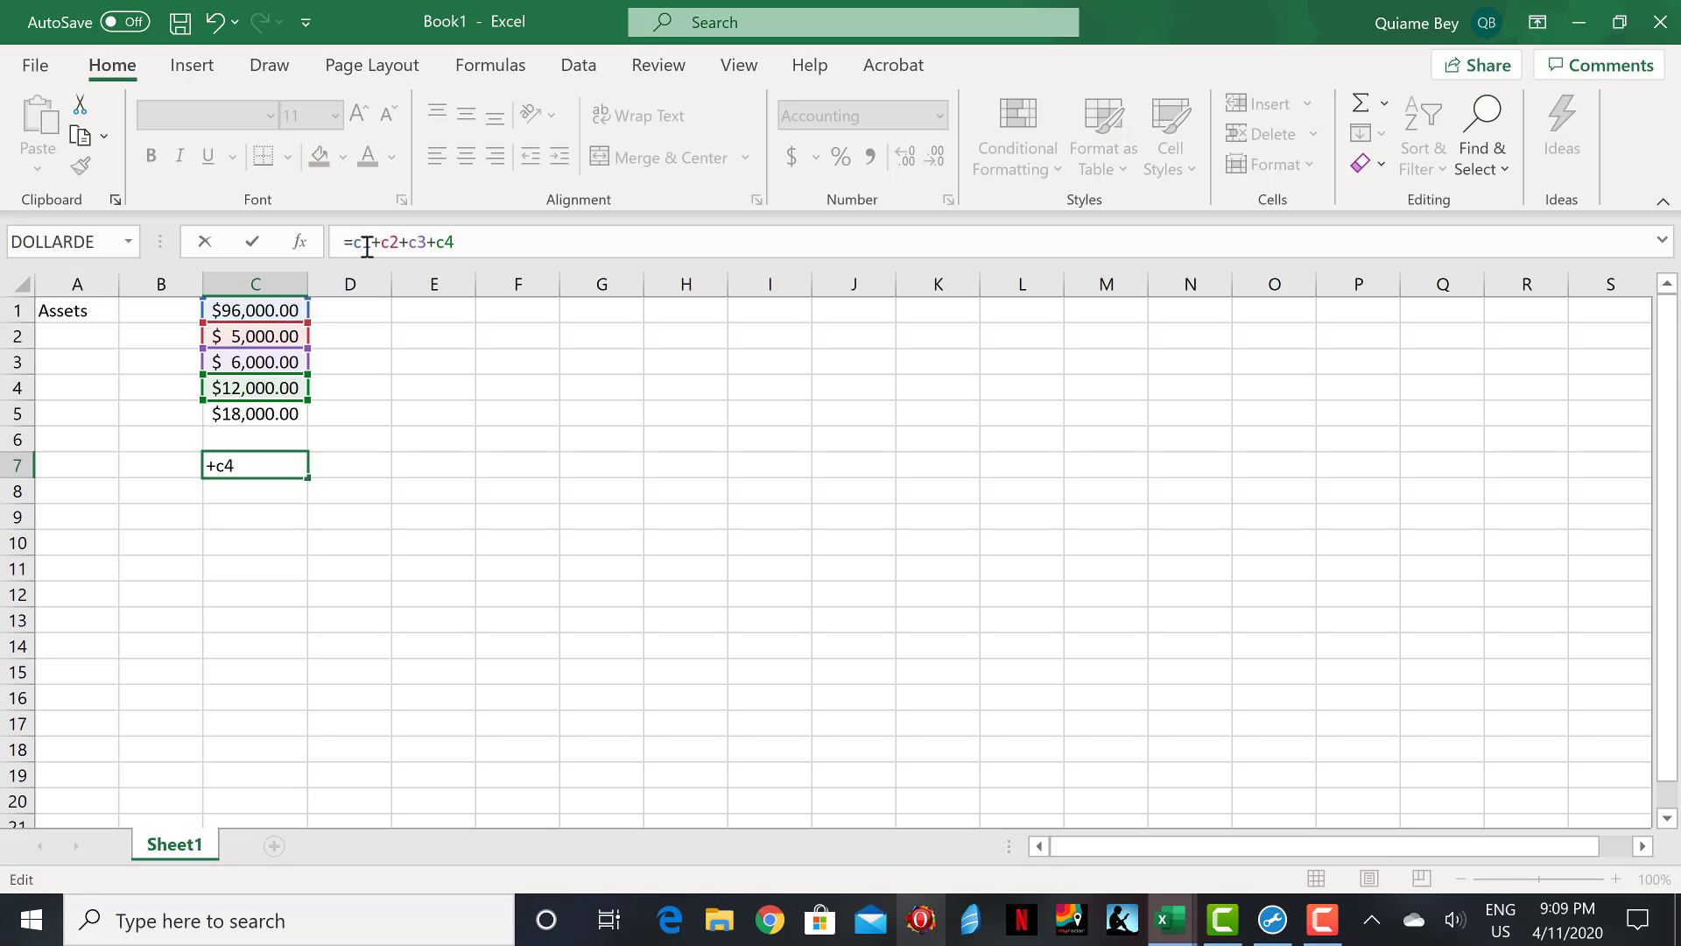
{"action": "type", "text": "+c5"}
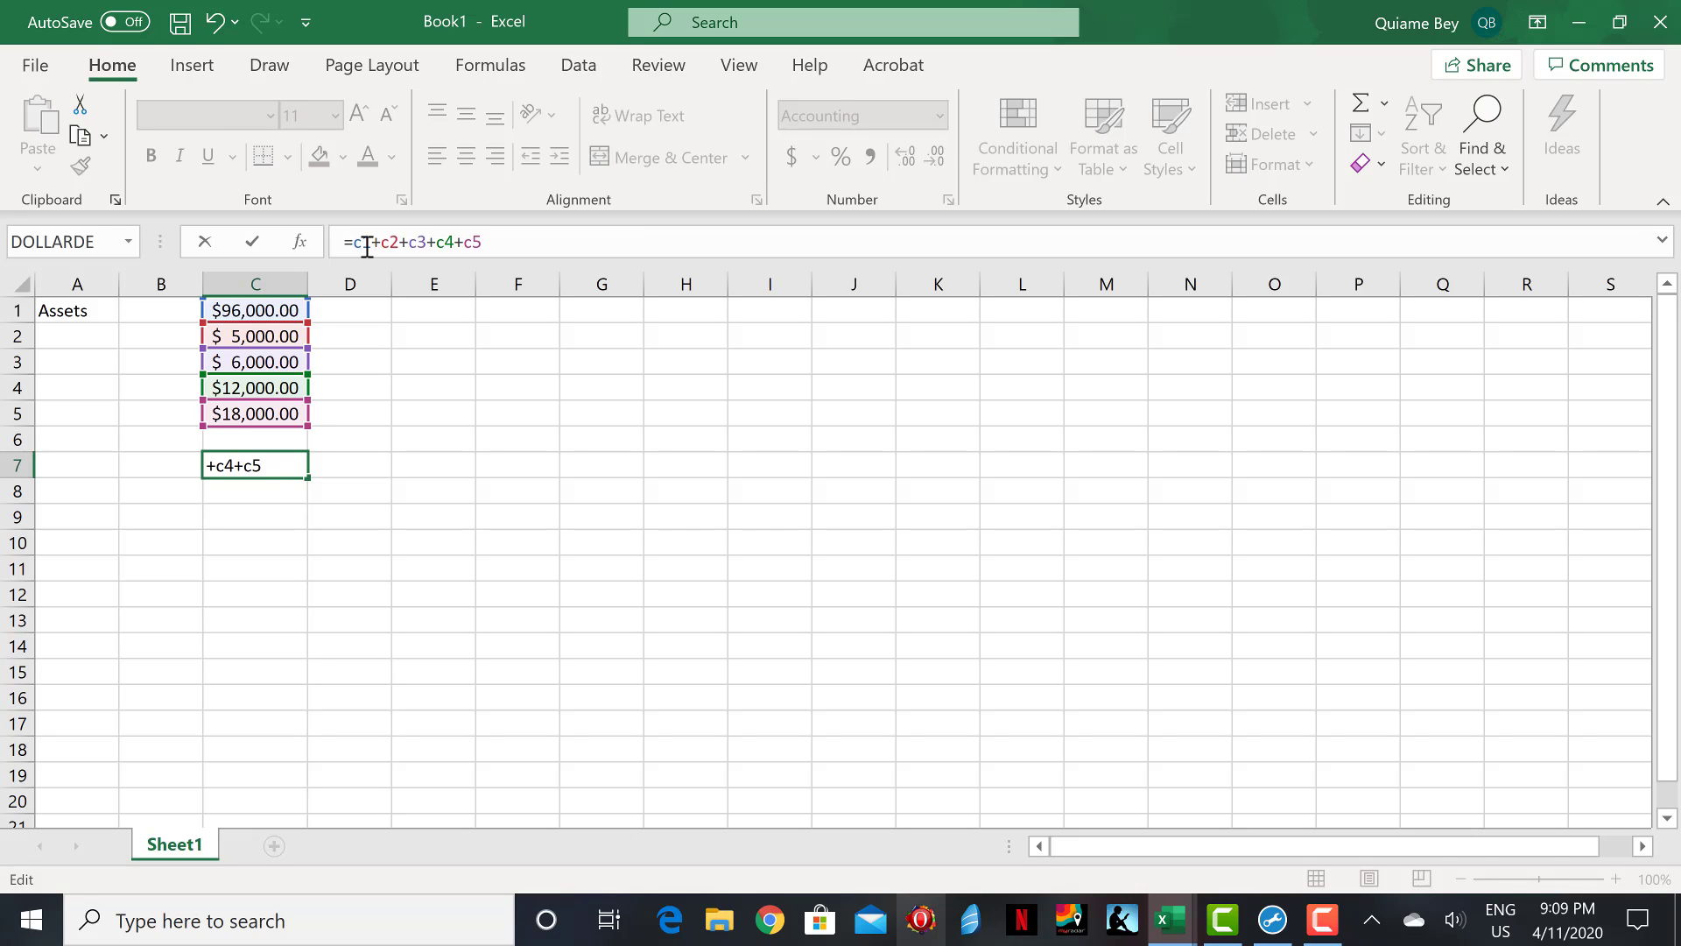
{"action": "key", "text": "Return"}
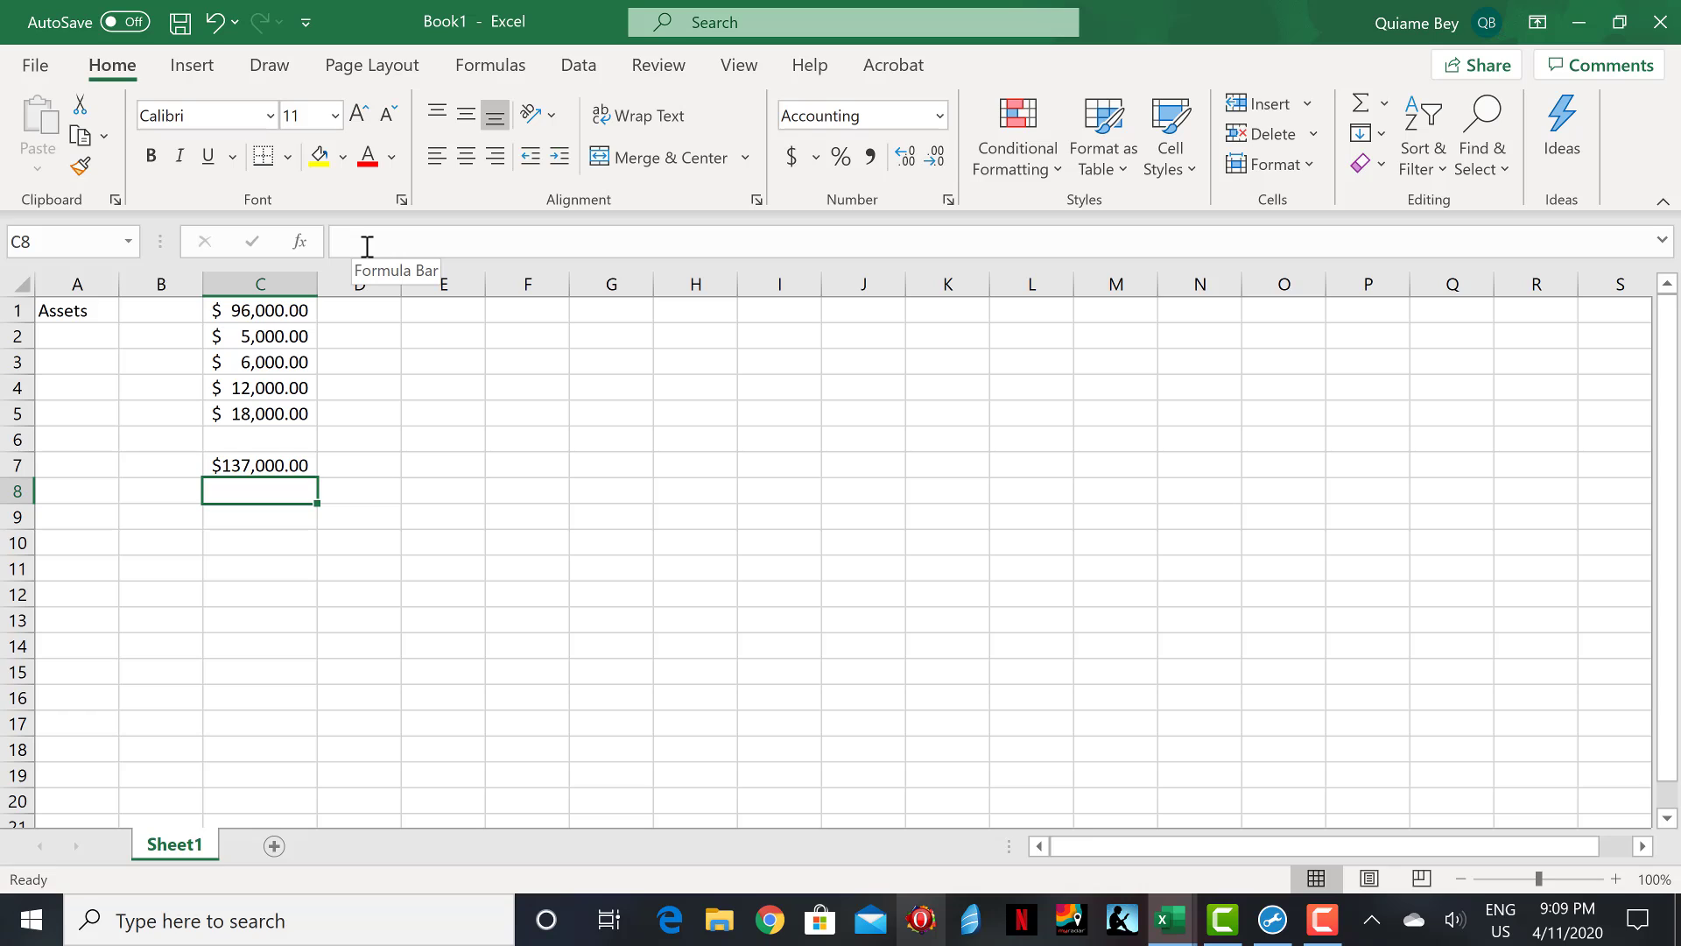
{"action": "left_click", "coordinate": [265, 315]}
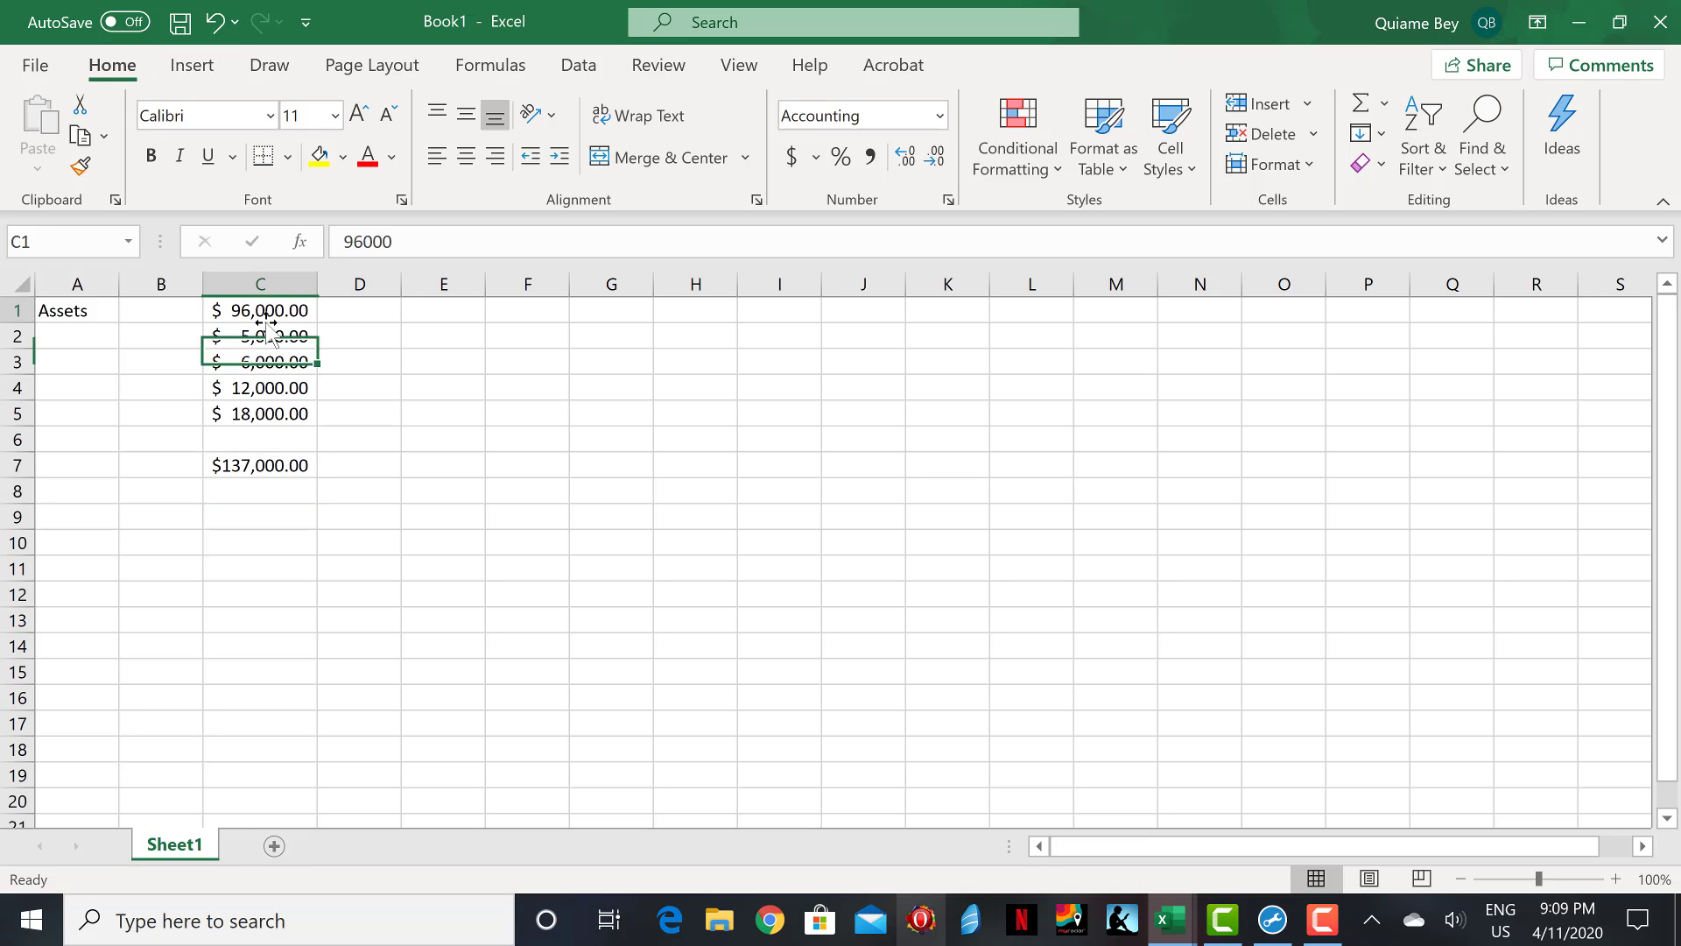
{"action": "key", "text": "ctrl+Down"}
{"action": "key", "text": "ctrl+Up"}
{"action": "key", "text": "ctrl+Down"}
{"action": "key", "text": "ctrl+Up"}
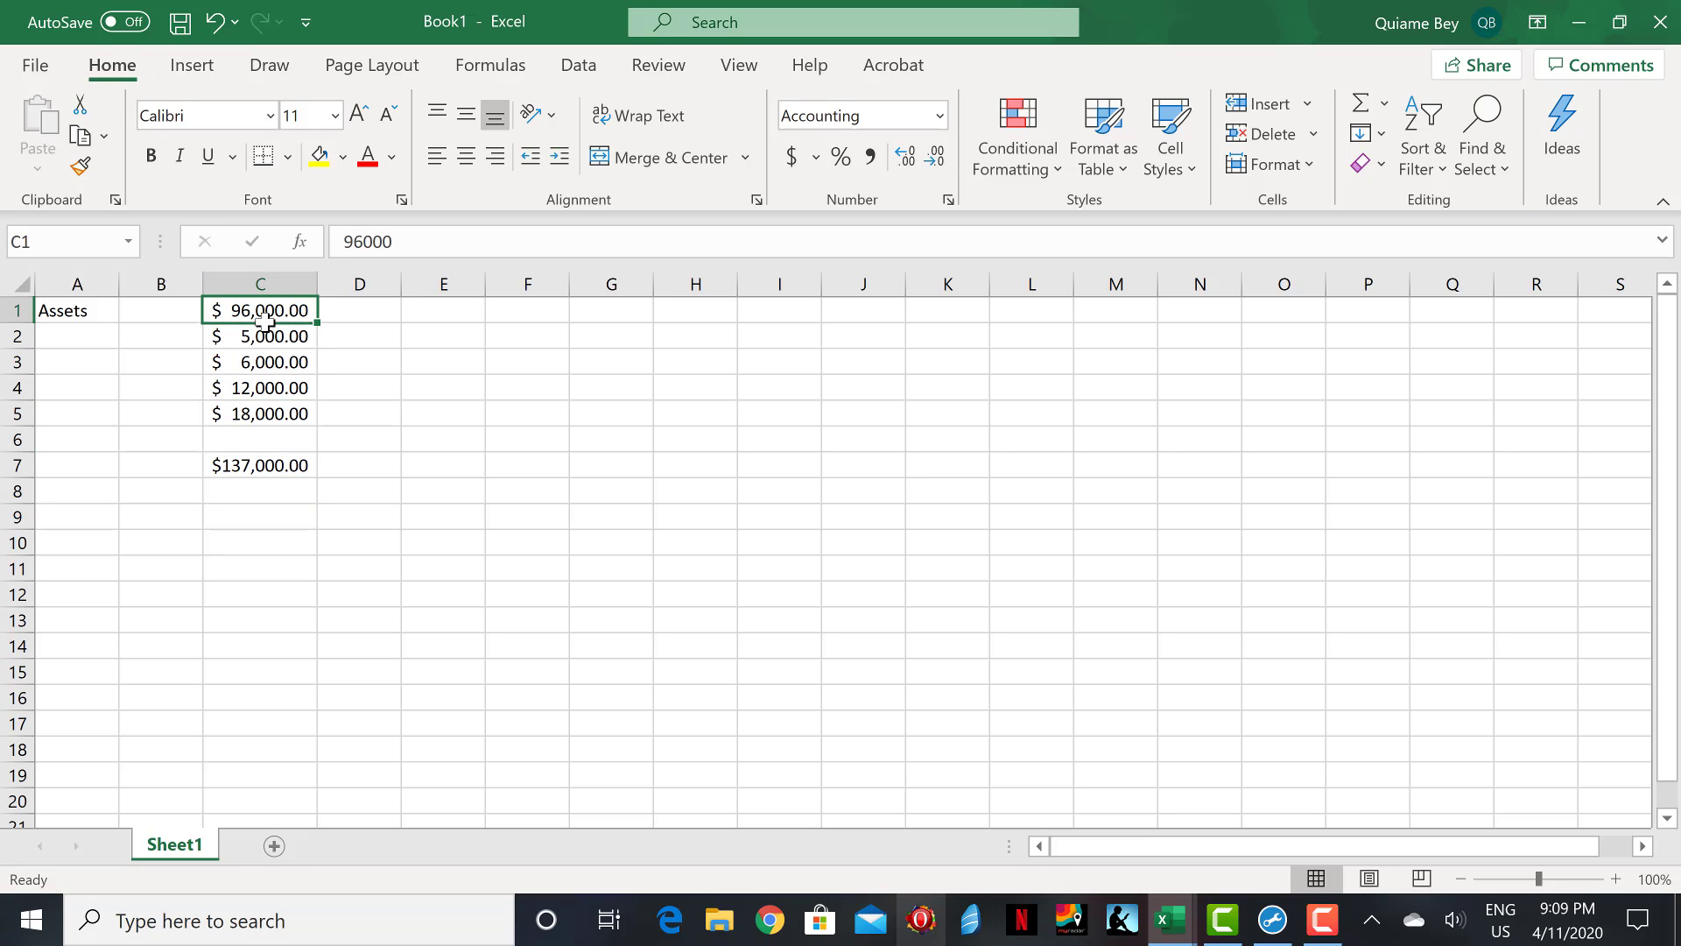
Replace the amount in cell C1 with 25000.
{"action": "double_click", "coordinate": [265, 317]}
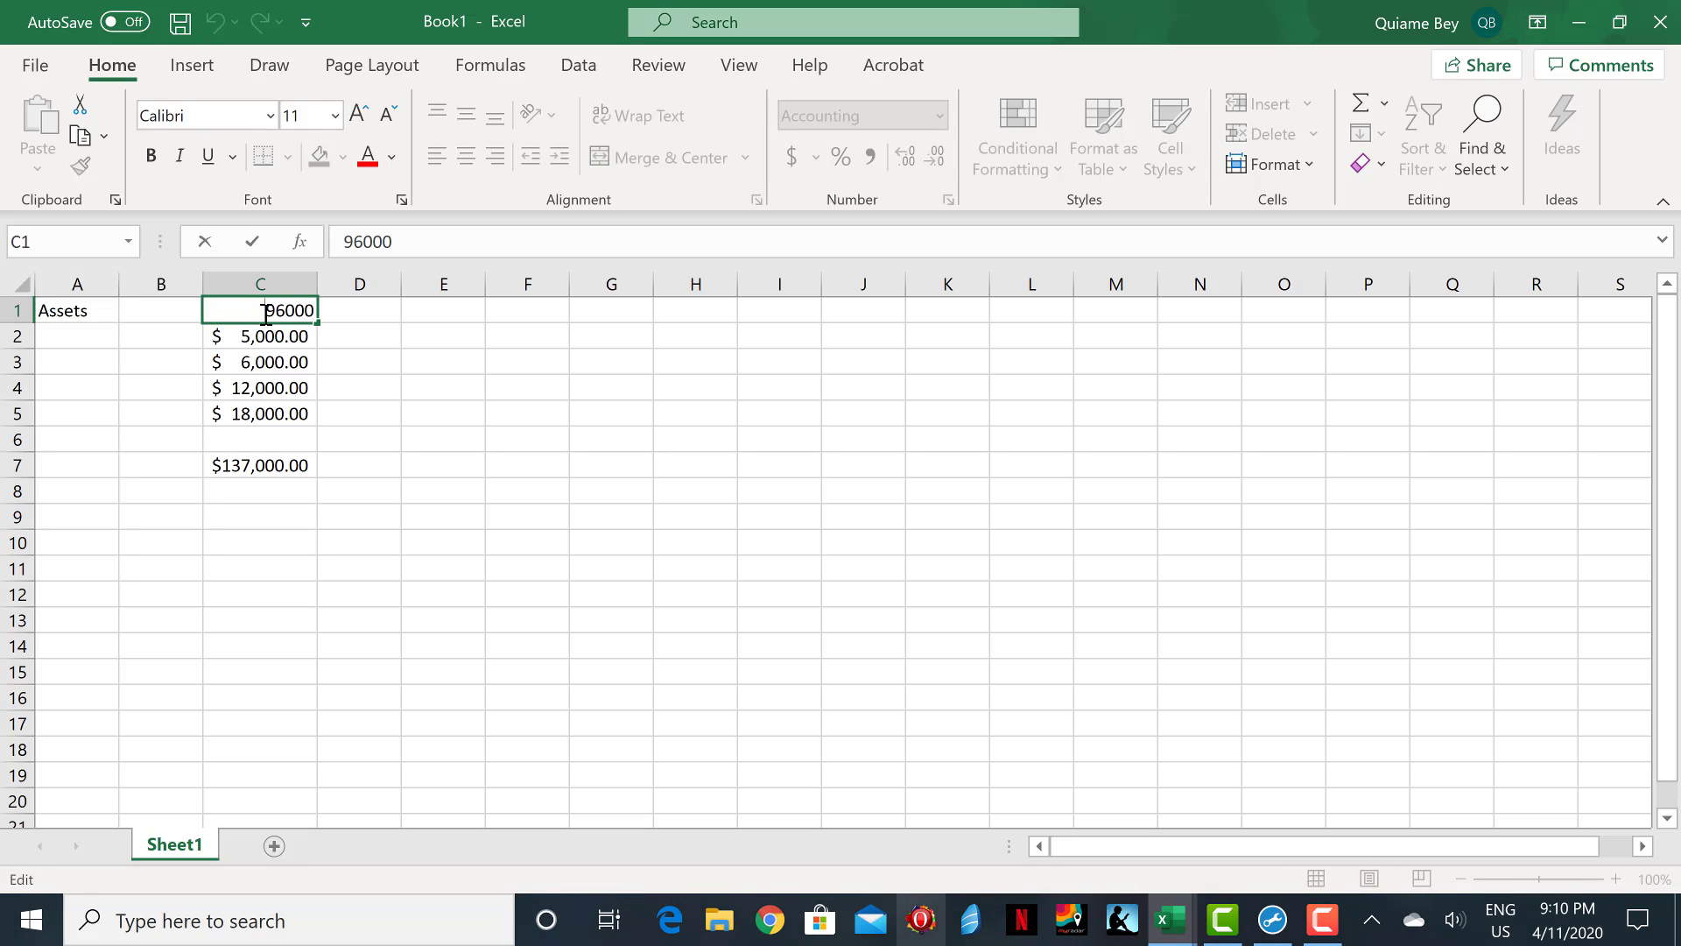
{"action": "key", "text": "Delete"}
{"action": "key", "text": "Delete"}
{"action": "key", "text": "Delete"}
{"action": "key", "text": "Delete"}
{"action": "key", "text": "Delete"}
{"action": "type", "text": "25000"}
{"action": "key", "text": "Return"}
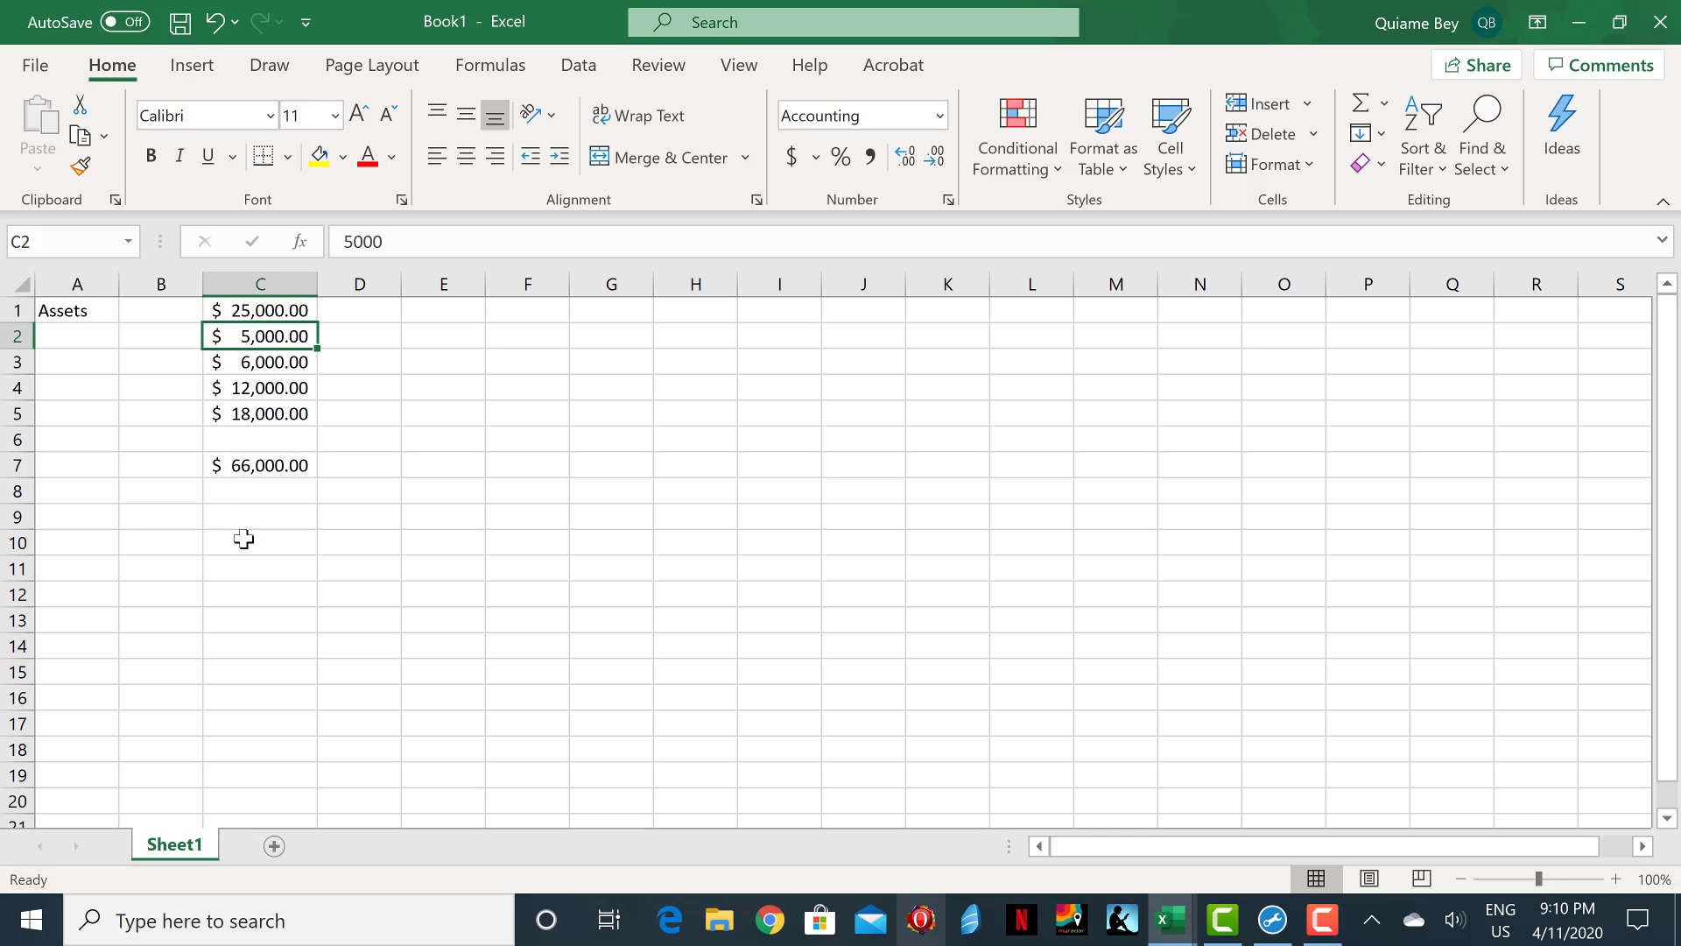
Rename the worksheet Sheet1 as Assets.
{"action": "double_click", "coordinate": [183, 842]}
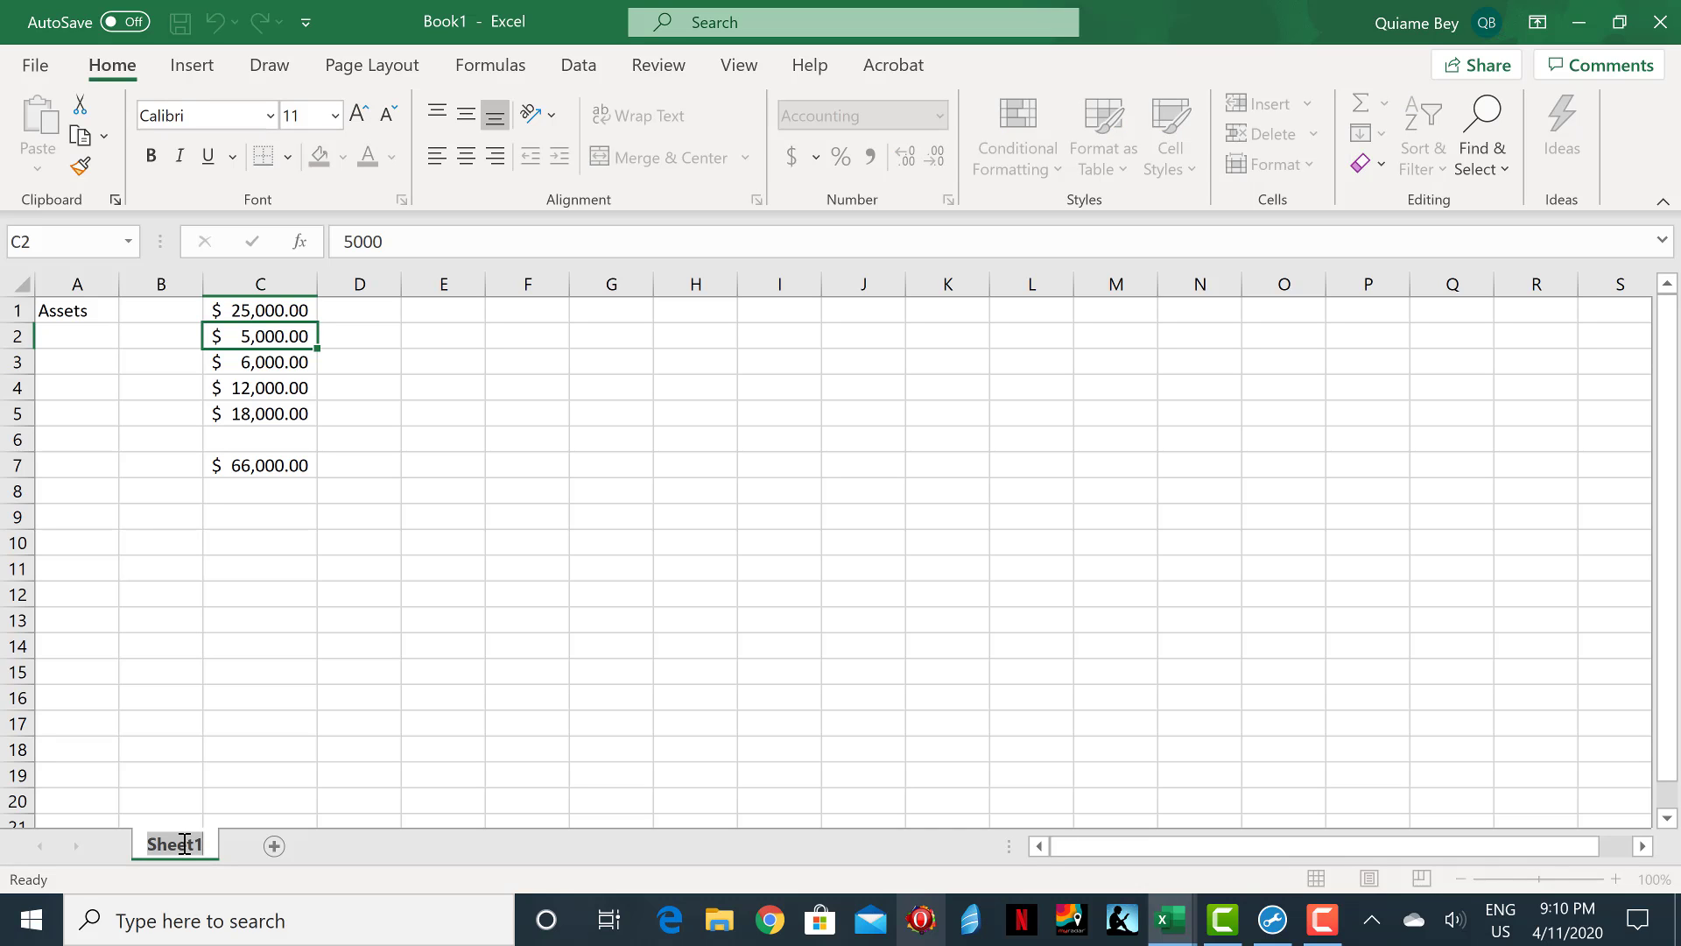
{"action": "type", "text": "Assets"}
{"action": "left_click", "coordinate": [578, 820]}
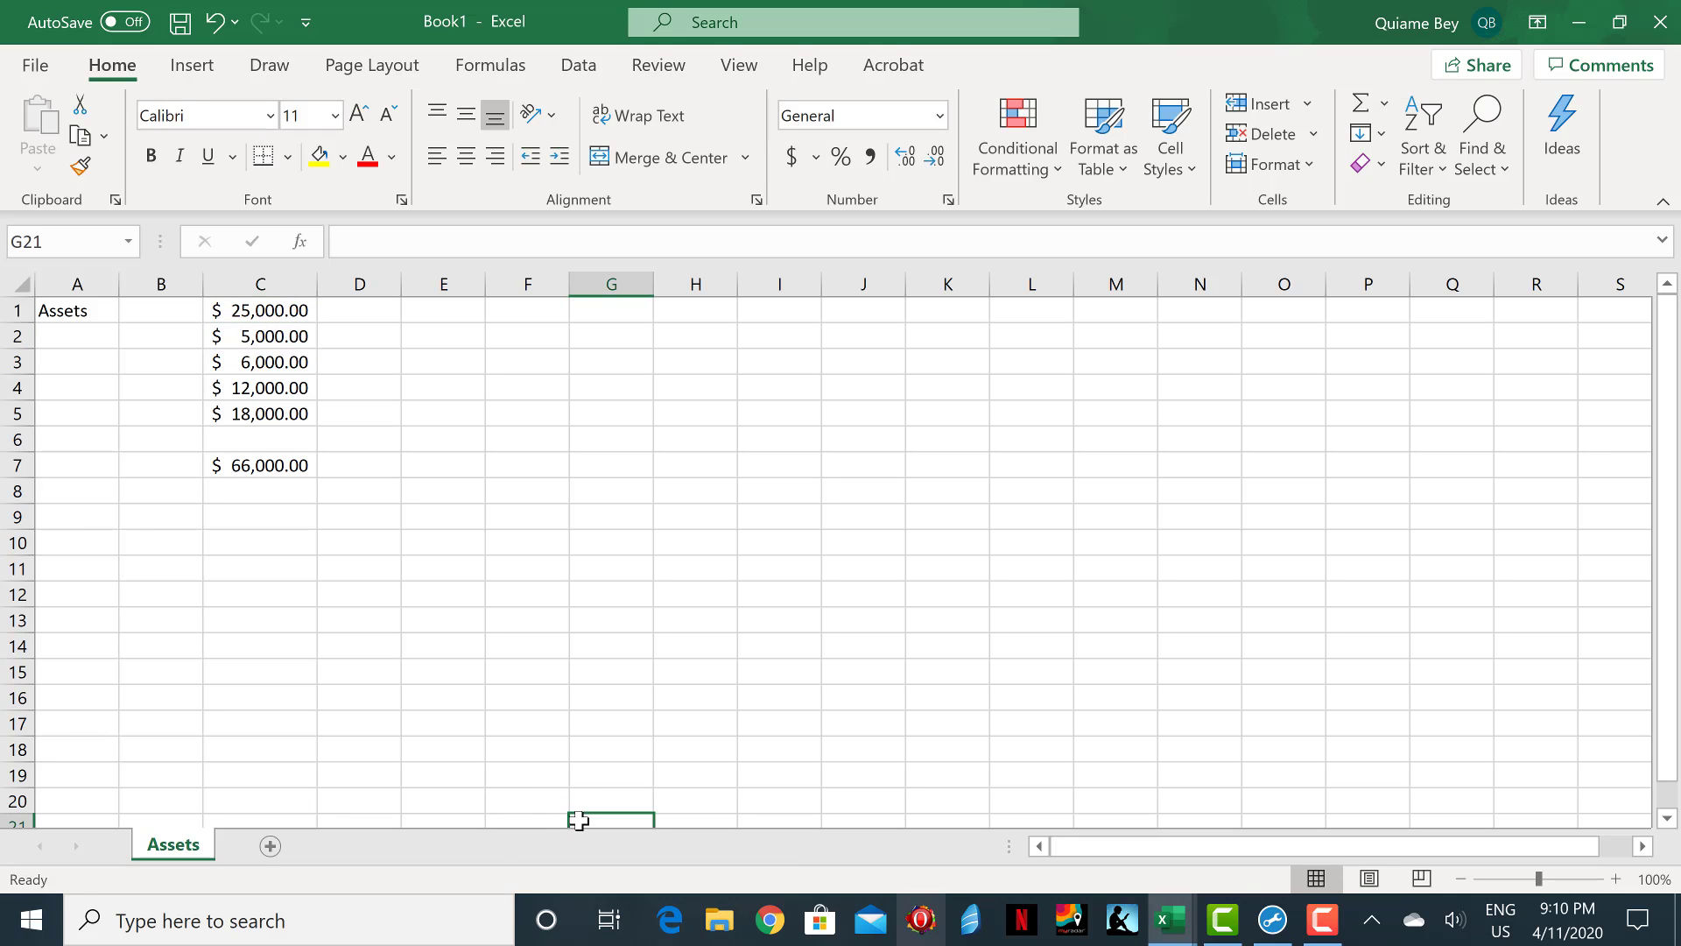